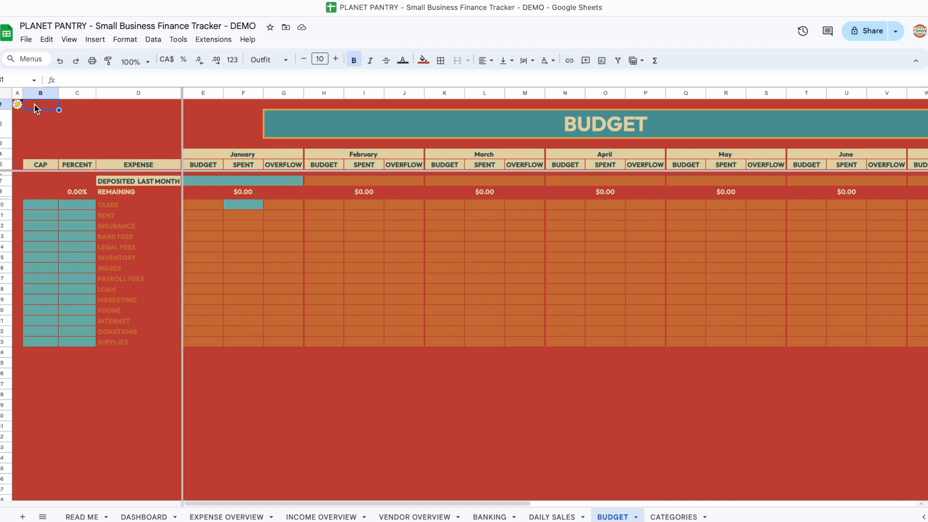
- Examine the expense list D10:D23 and read the guidelines note in cell A1 of the Budget sheet
click(114, 206)
shift+click(116, 344)
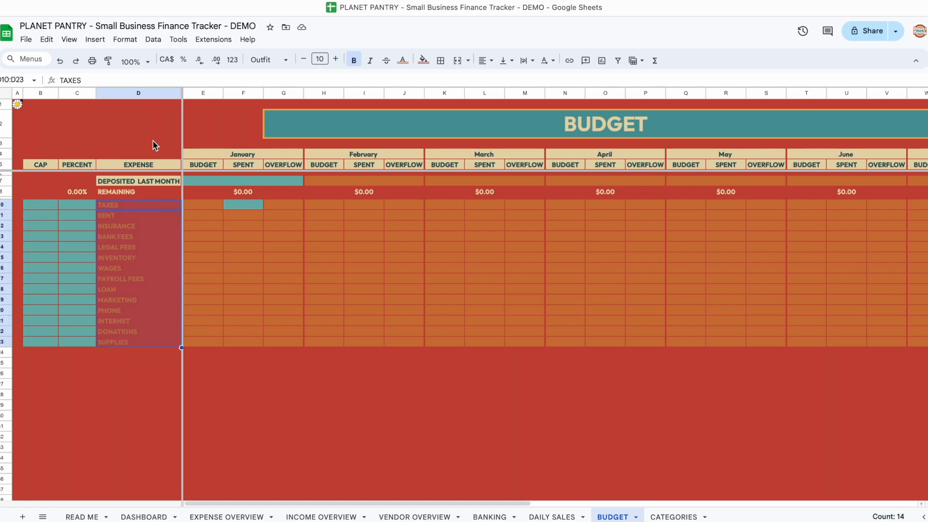
click(146, 257)
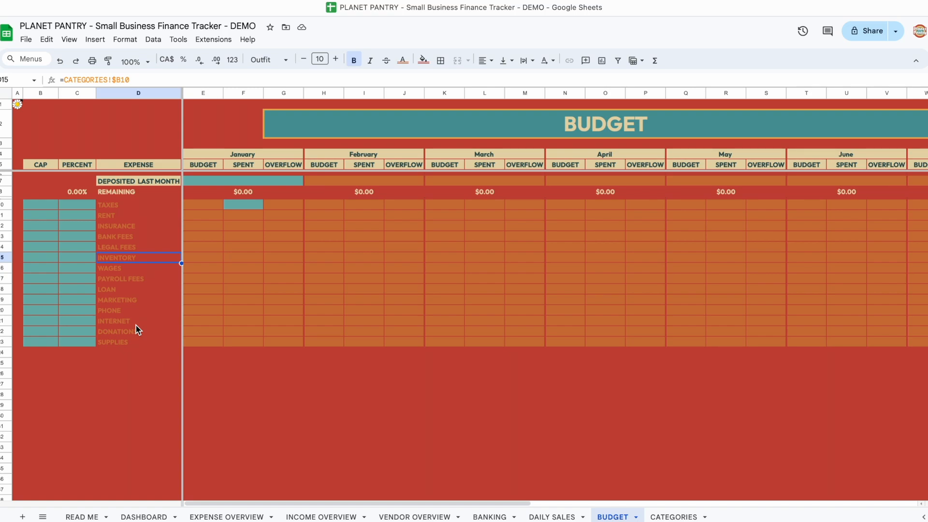
click(20, 105)
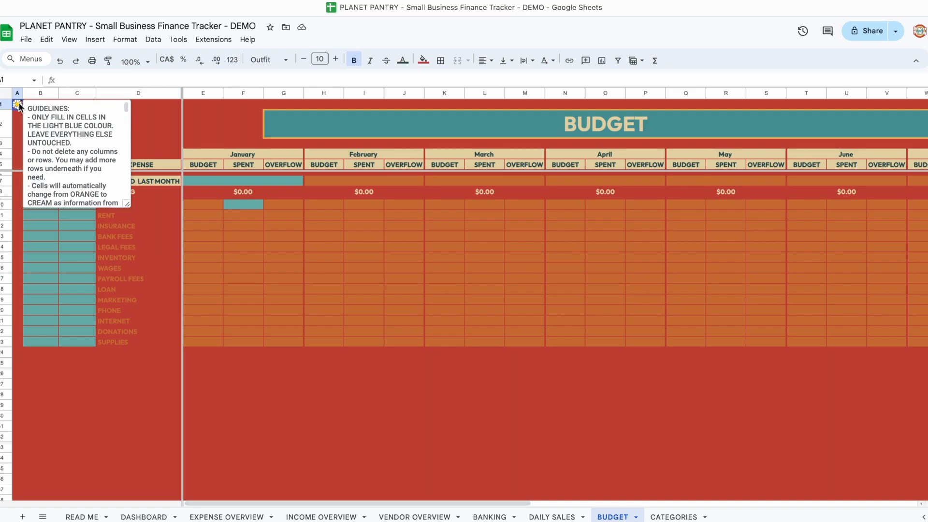
drag(72, 143, 29, 117)
scroll(29, 117, down, 4)
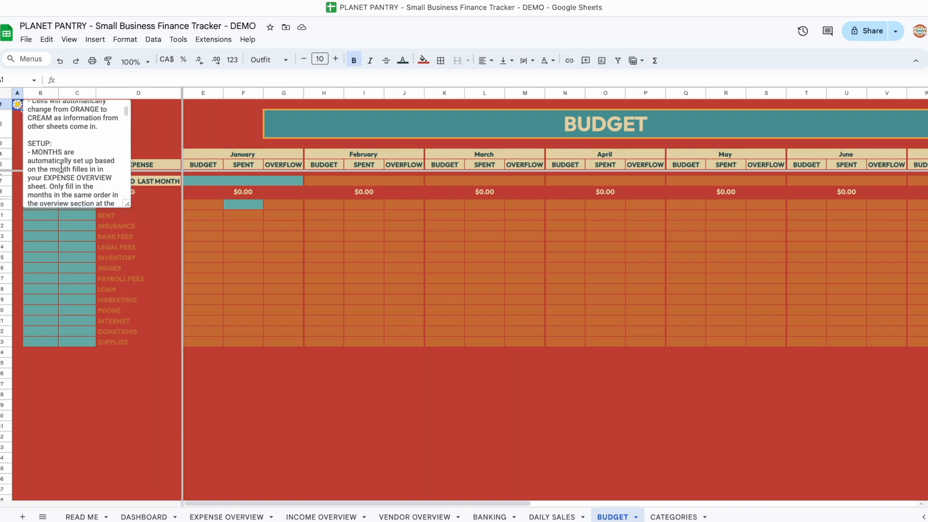
- Look over the Budget sheet's total row and the Overview section beneath it
click(222, 258)
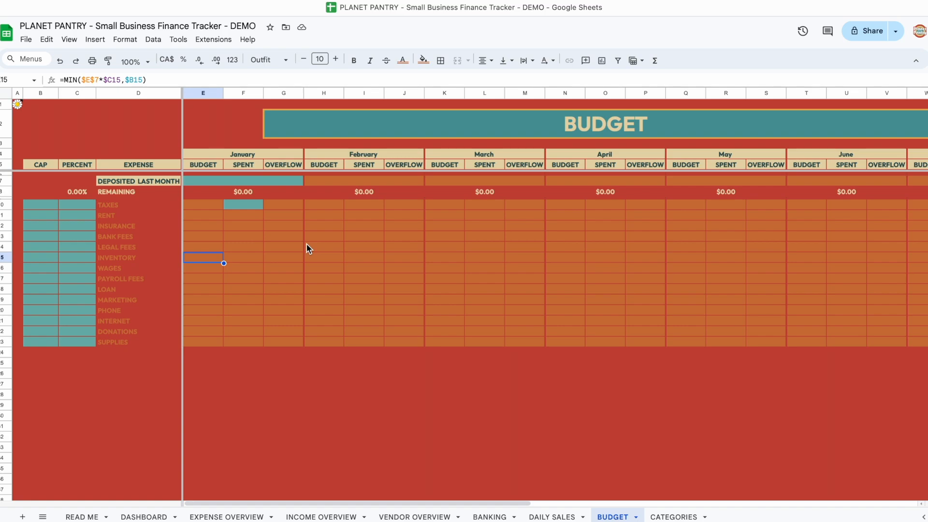
scroll(232, 245, down, 5)
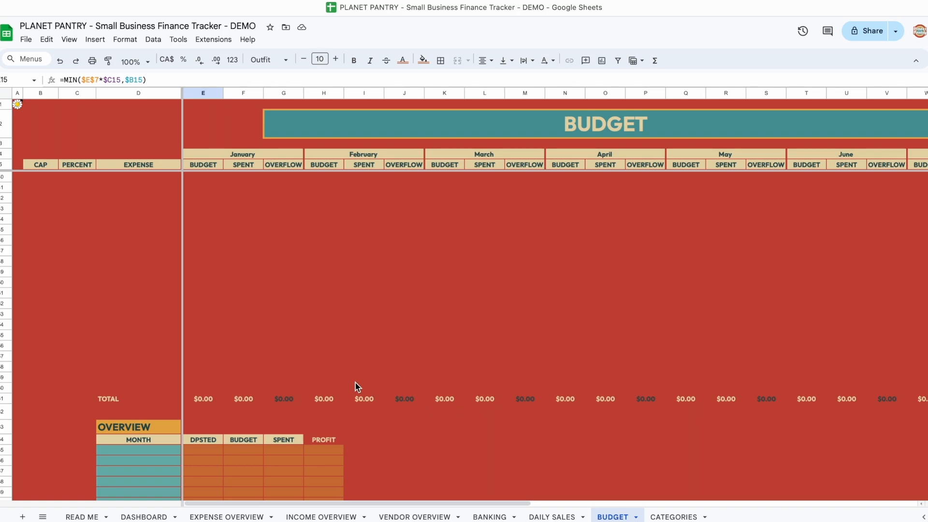
scroll(315, 326, up, 5)
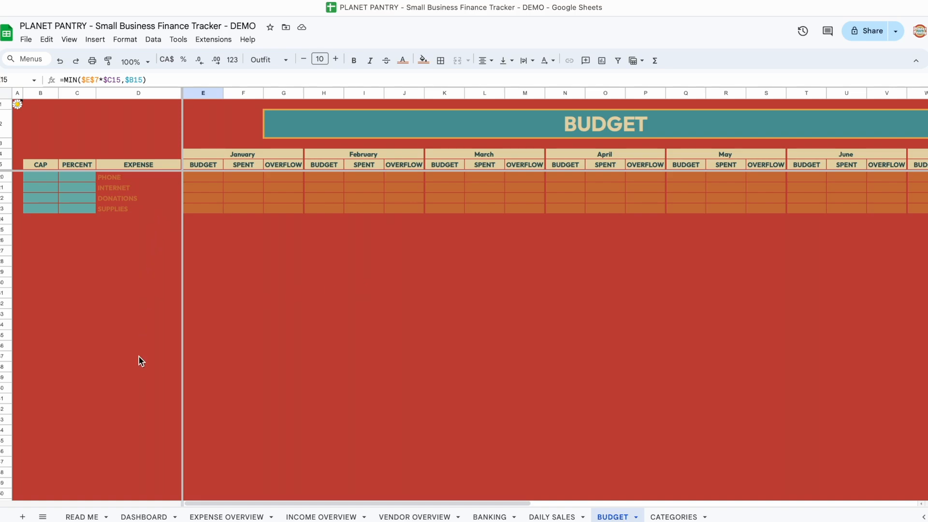
scroll(139, 360, down, 3)
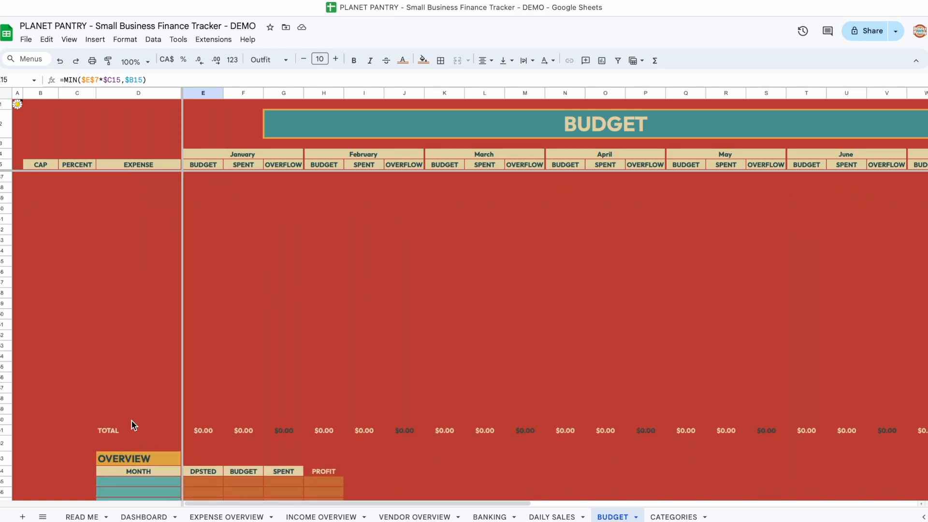
scroll(118, 290, up, 3)
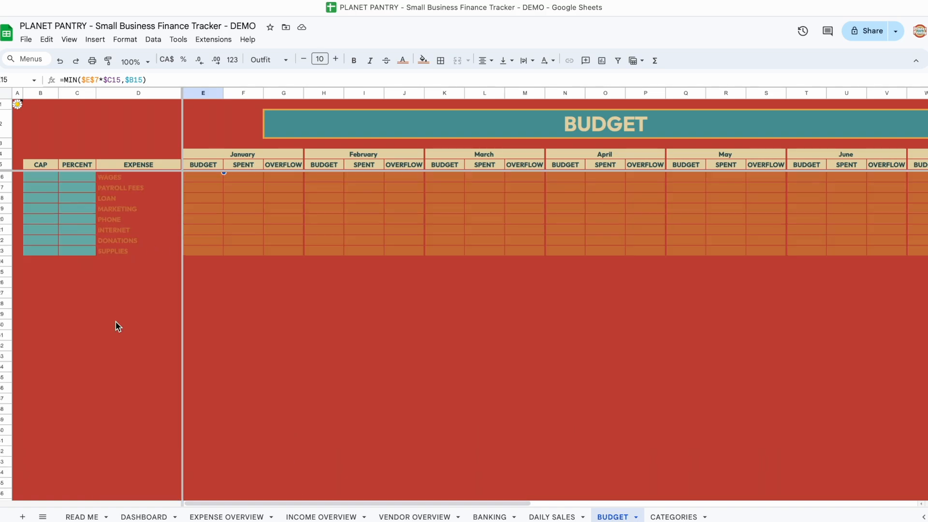
- Correct "filles" to "filled" in the SETUP part of the guidelines note in cell A1
scroll(115, 321, up, 3)
click(17, 104)
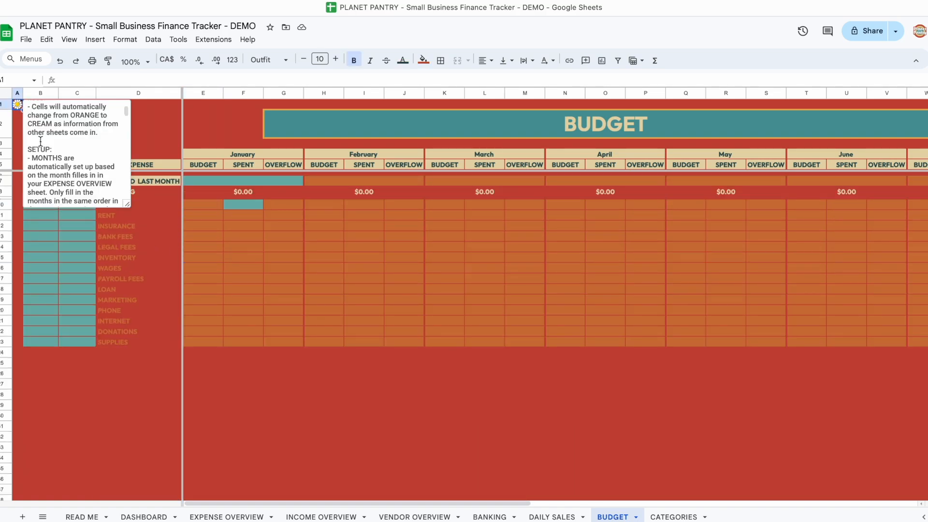
scroll(59, 142, down, 2)
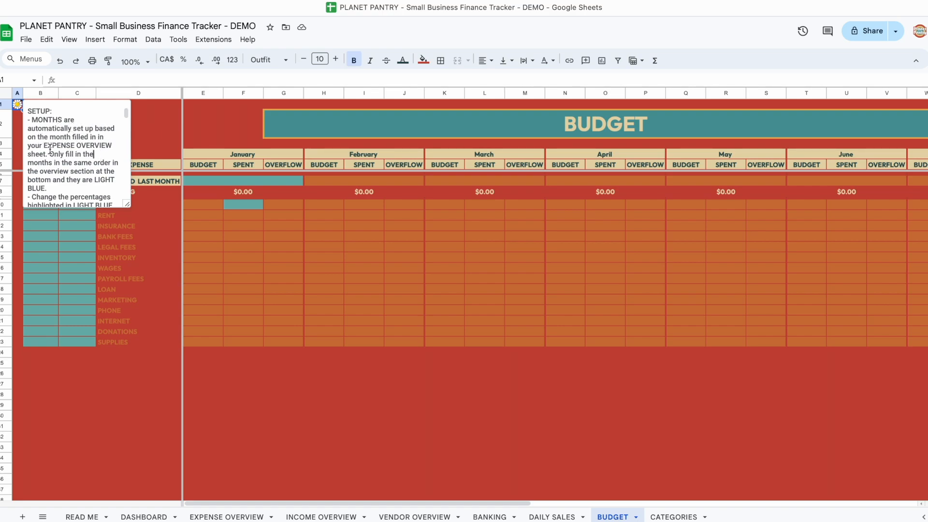
click(203, 394)
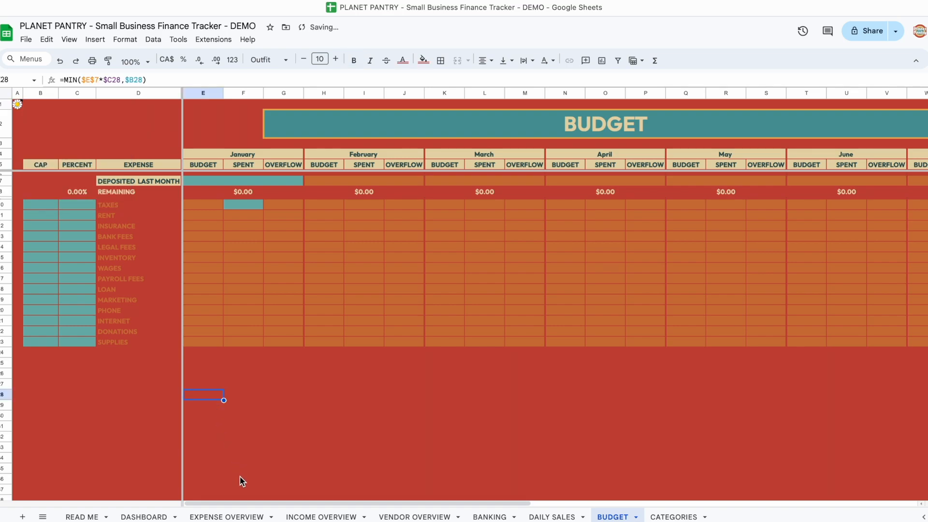
- Examine the month list B7:B18 and the expense tables on the Expense Overview sheet
click(225, 516)
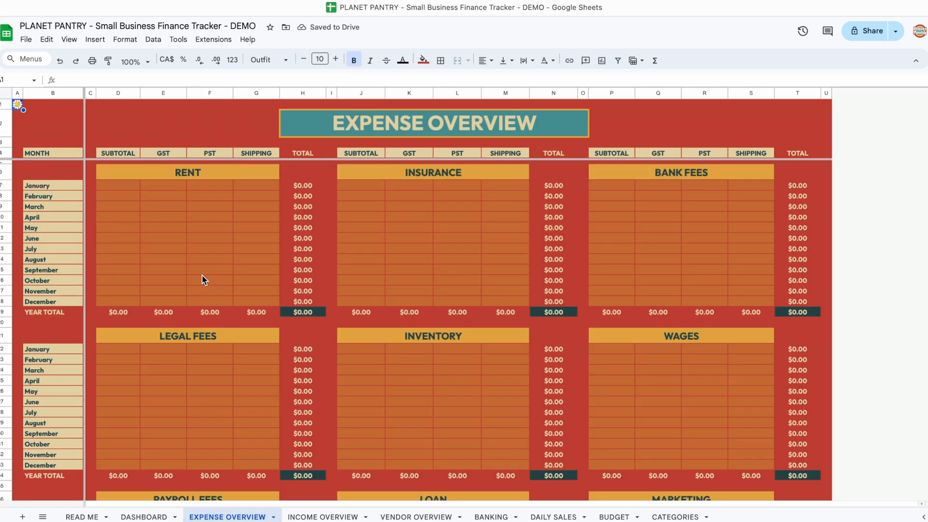
click(75, 186)
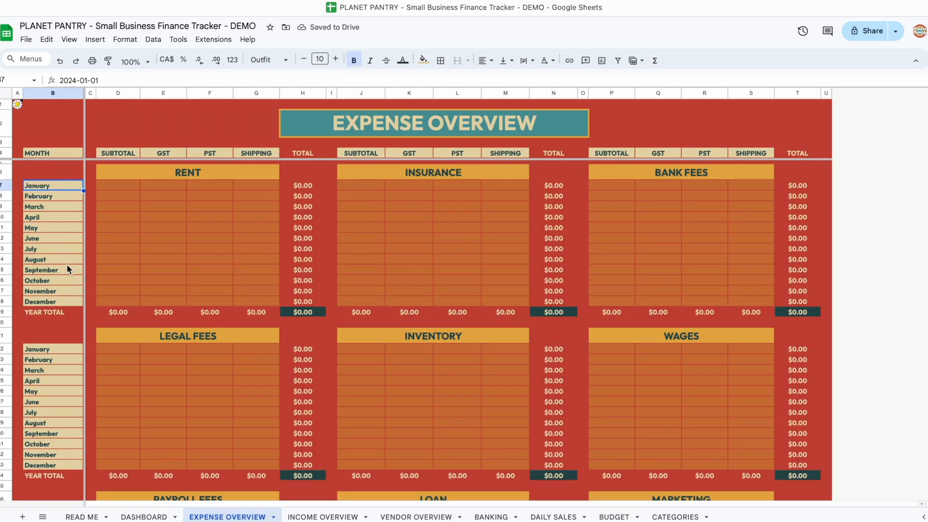
shift+click(62, 298)
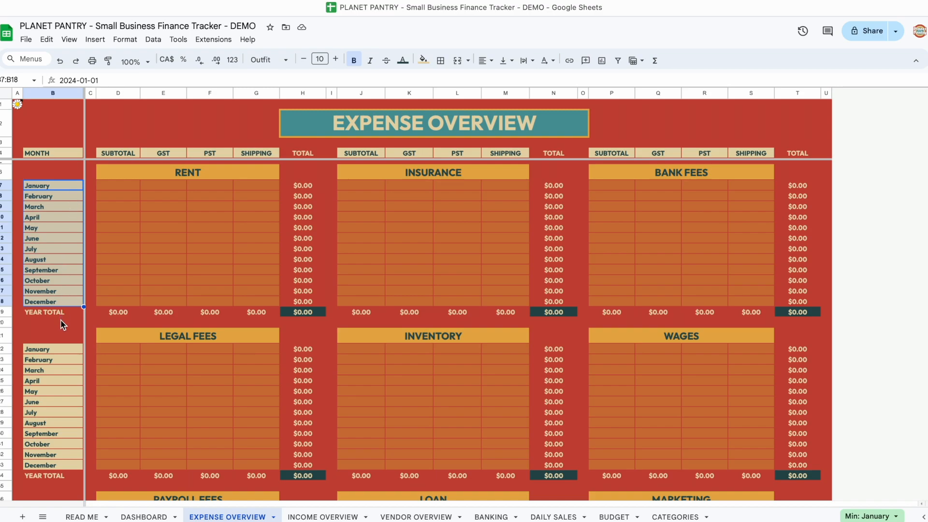
scroll(62, 349, down, 6)
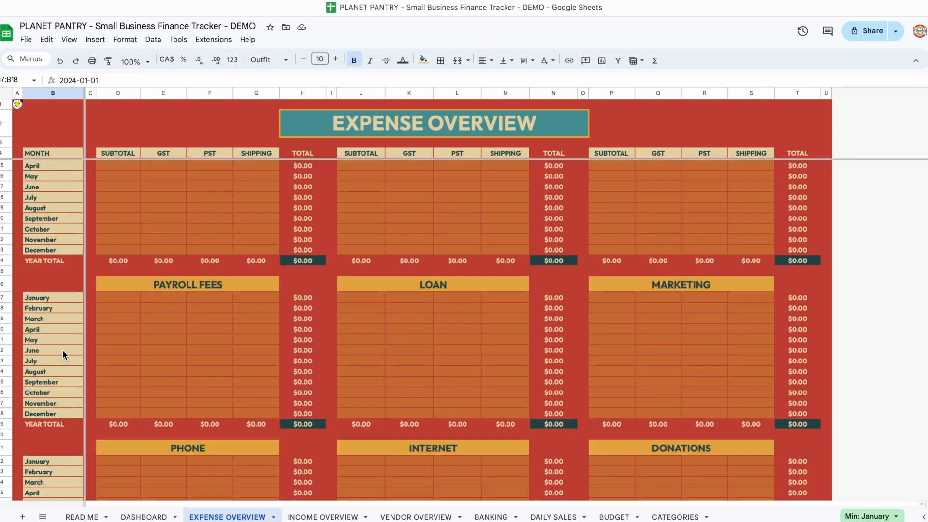
scroll(62, 349, up, 6)
click(161, 259)
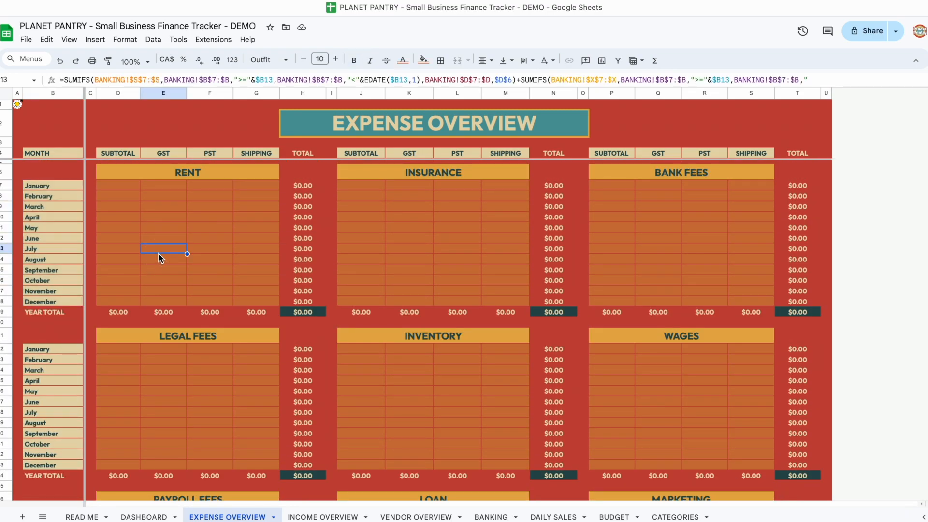
- Set the first two months on the Expense Overview sheet to 2024-02-01 and 2024-03-01
click(58, 187)
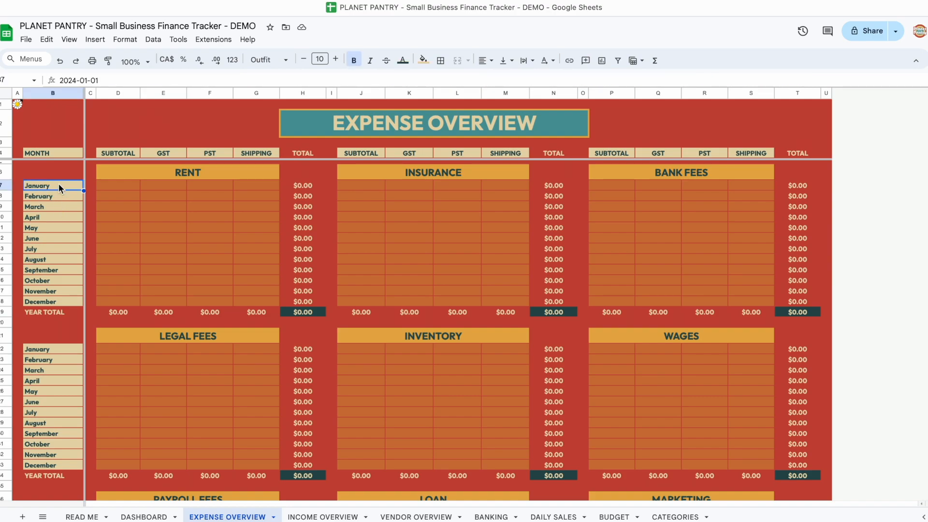
double_click(59, 188)
click(91, 203)
click(65, 233)
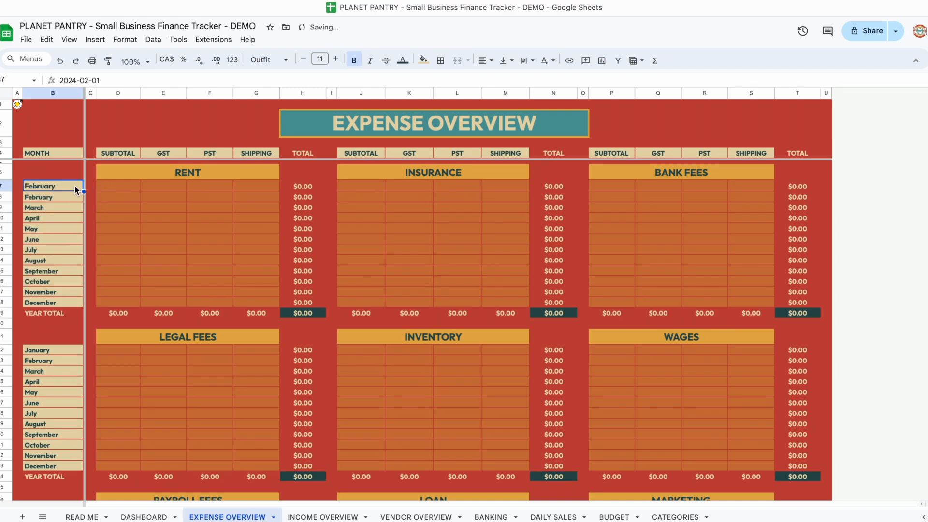
double_click(68, 197)
click(90, 214)
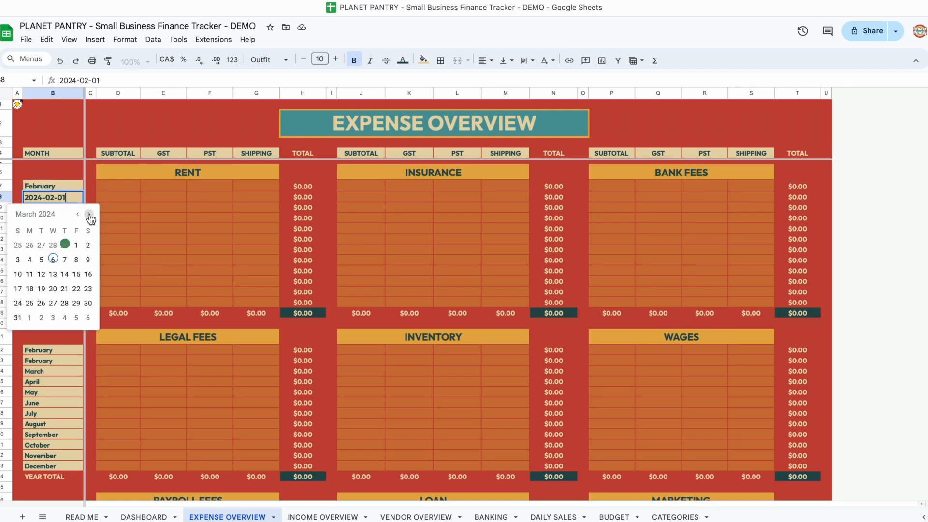
click(76, 245)
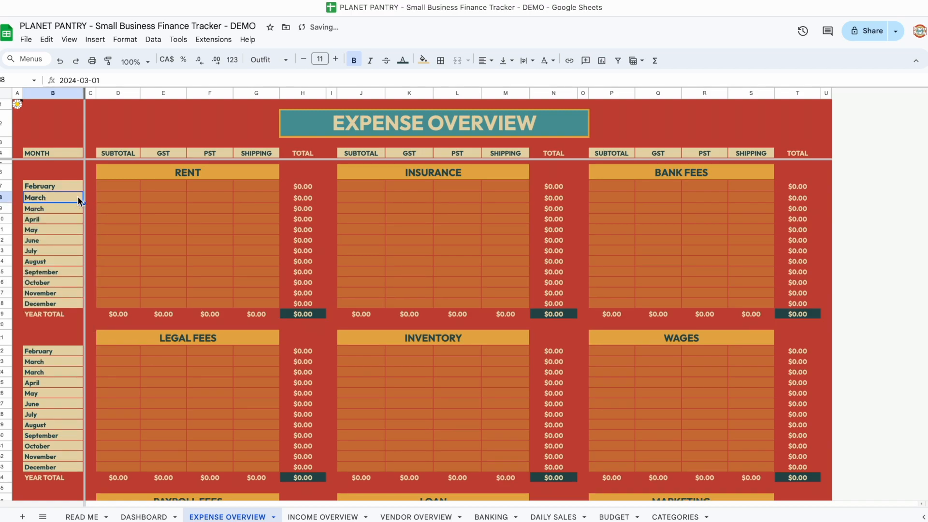
- Check the month headings on the Budget sheet and their links to the Expense Overview sheet
click(614, 516)
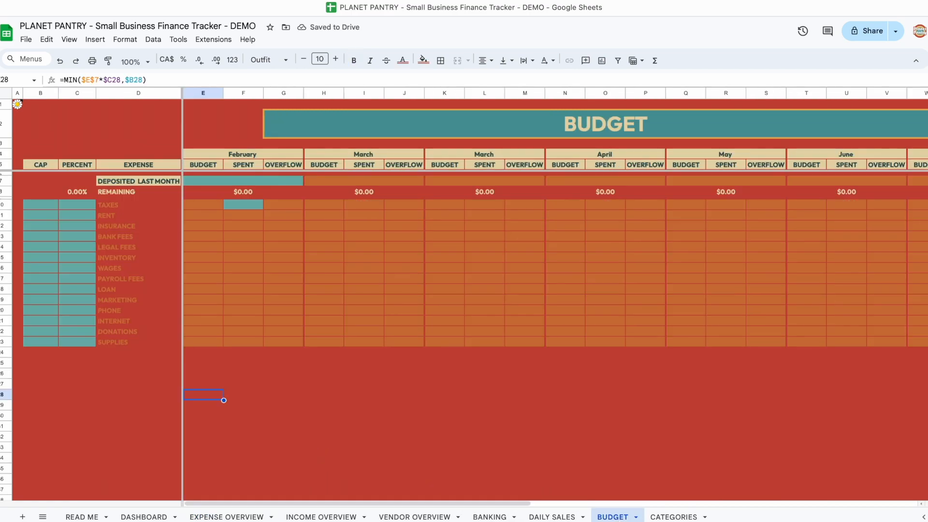
click(300, 155)
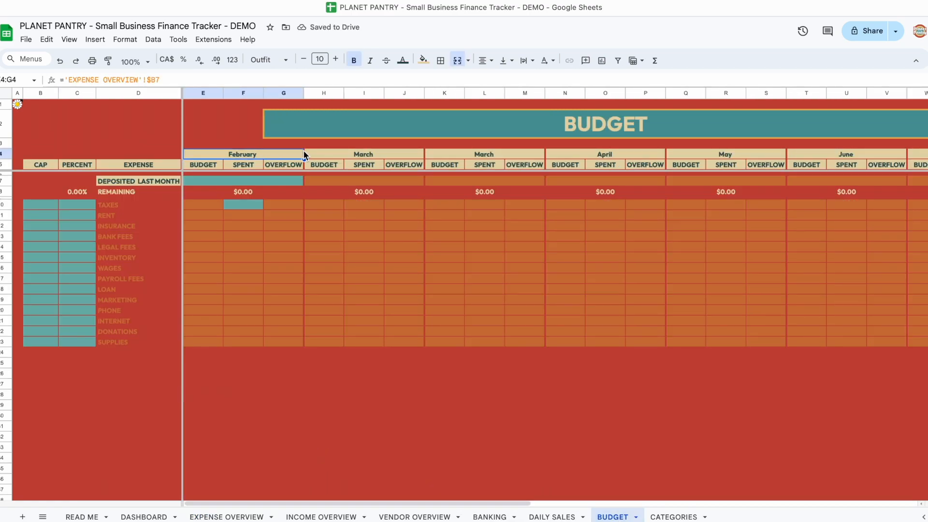
click(329, 155)
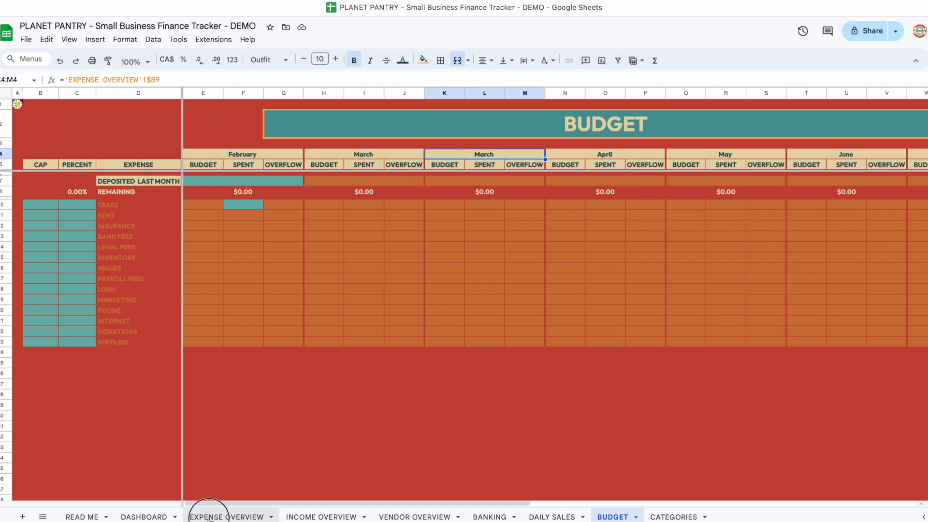
- Undo the two month changes on the Expense Overview sheet
click(208, 516)
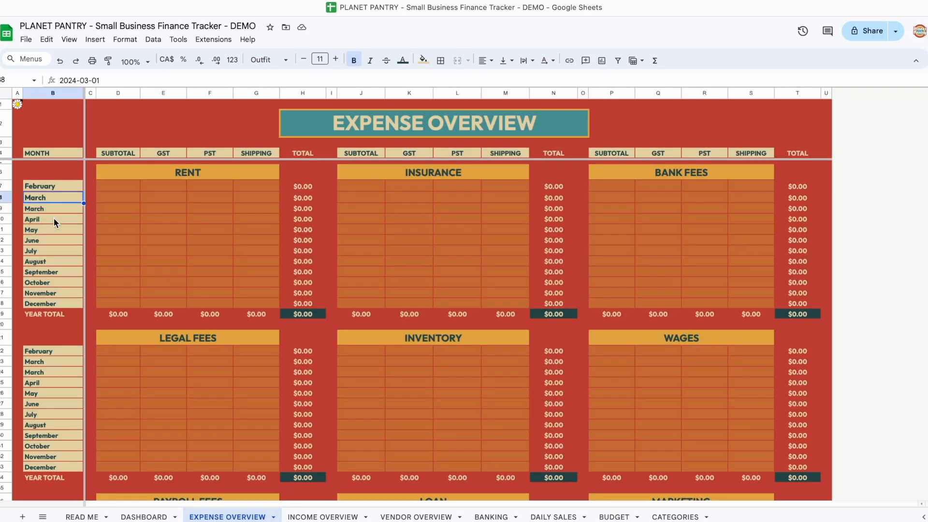
key(ctrl+z)
click(112, 204)
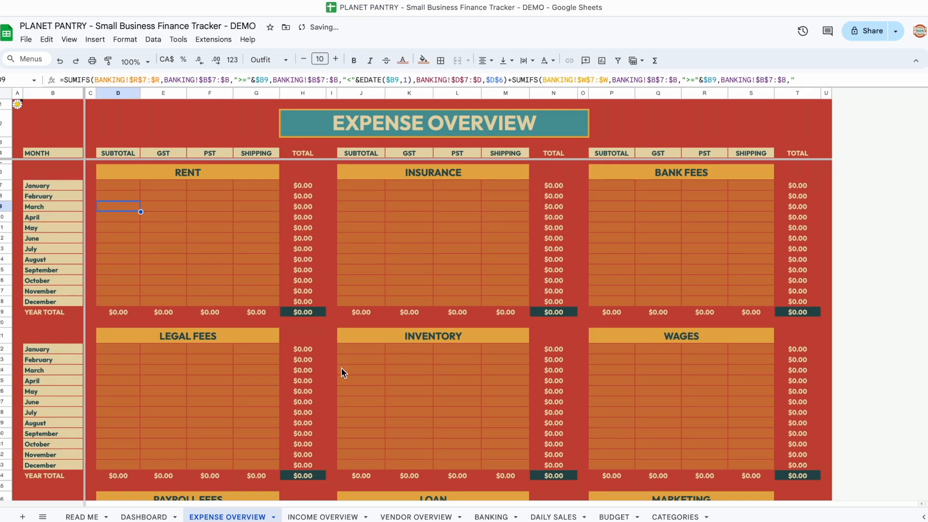
- On the Budget sheet, set the cap for rent to 1800 and for insurance to 150
click(611, 517)
mouse_move(48, 113)
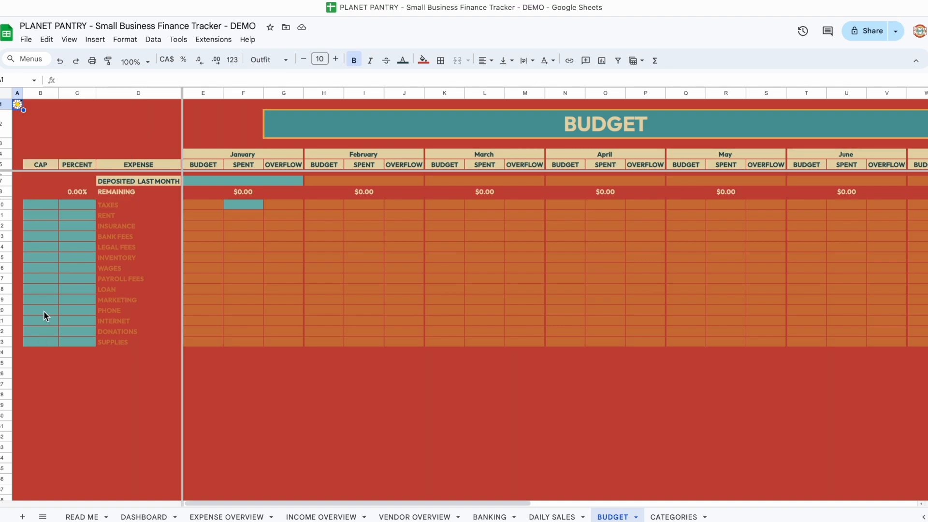
click(50, 216)
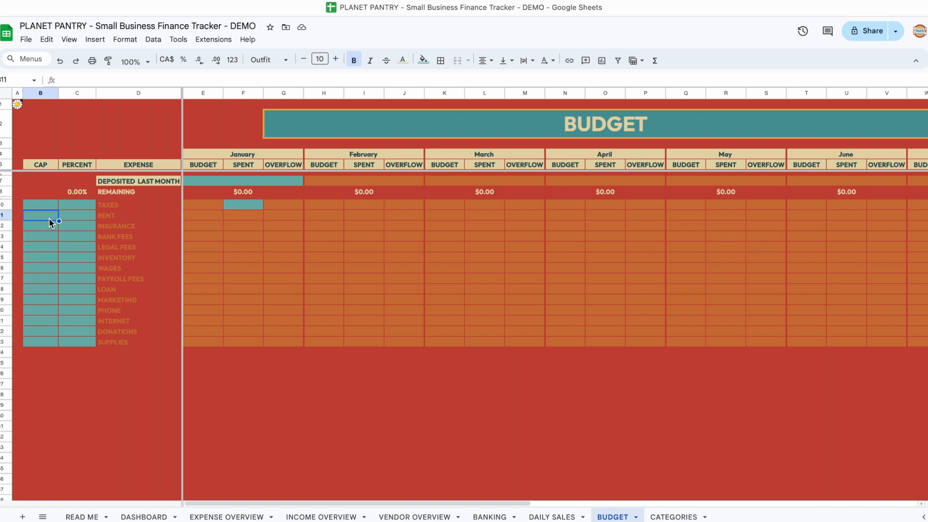
text(1800)
key(Return)
text(150)
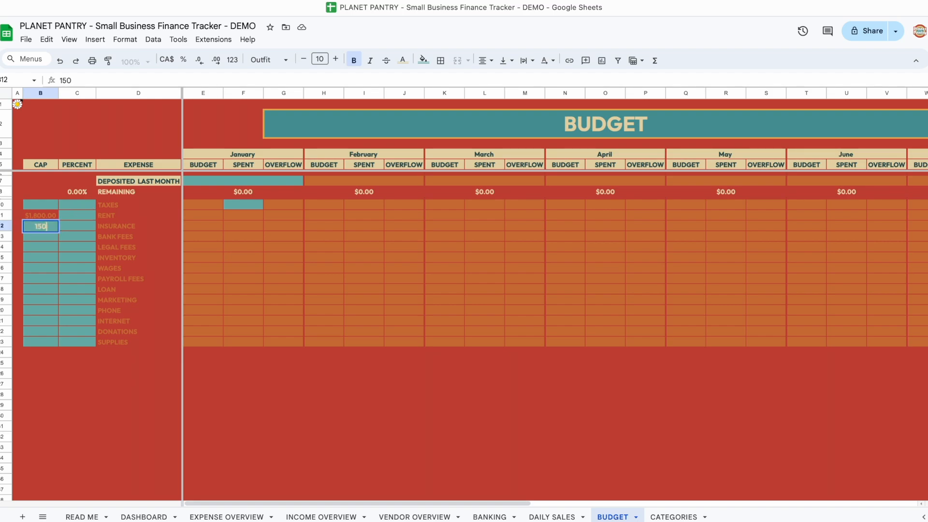
key(Return)
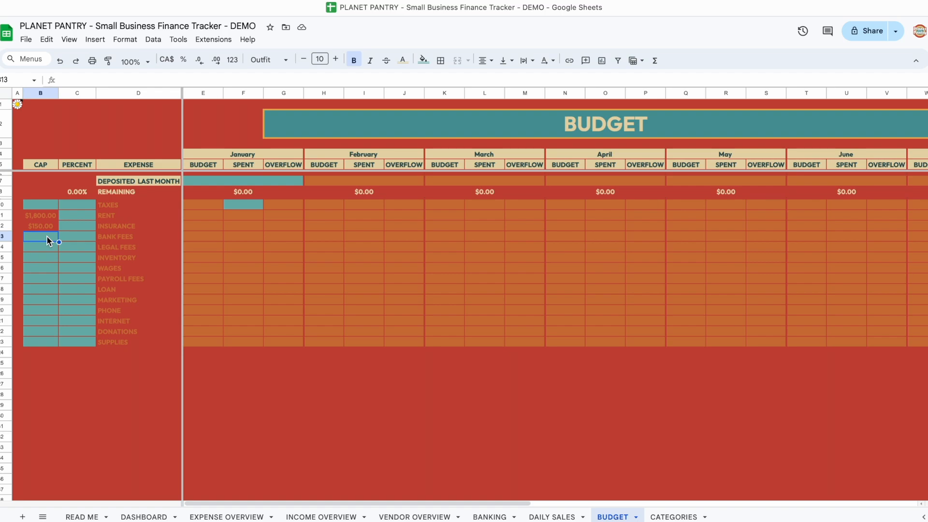
- Set the cap for wages to 5000 and for marketing to 200
click(46, 269)
text(5000)
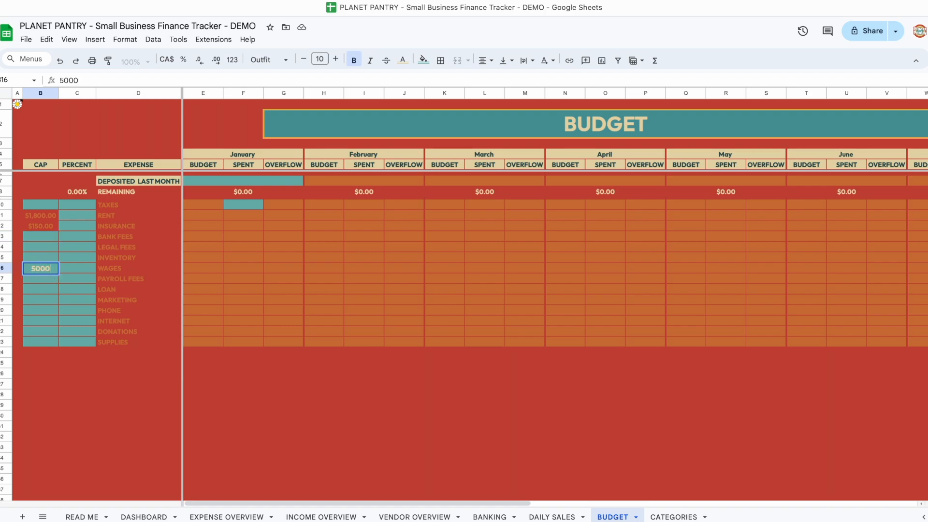
click(71, 275)
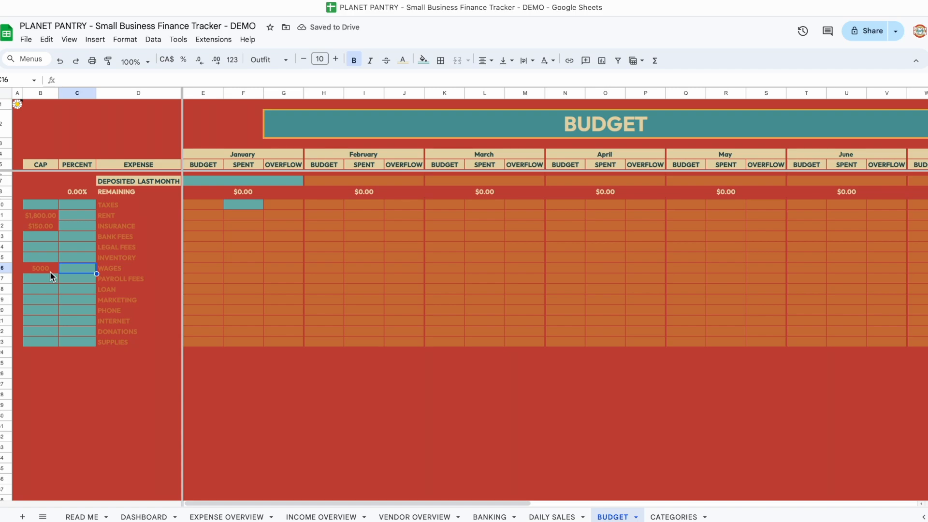
click(124, 300)
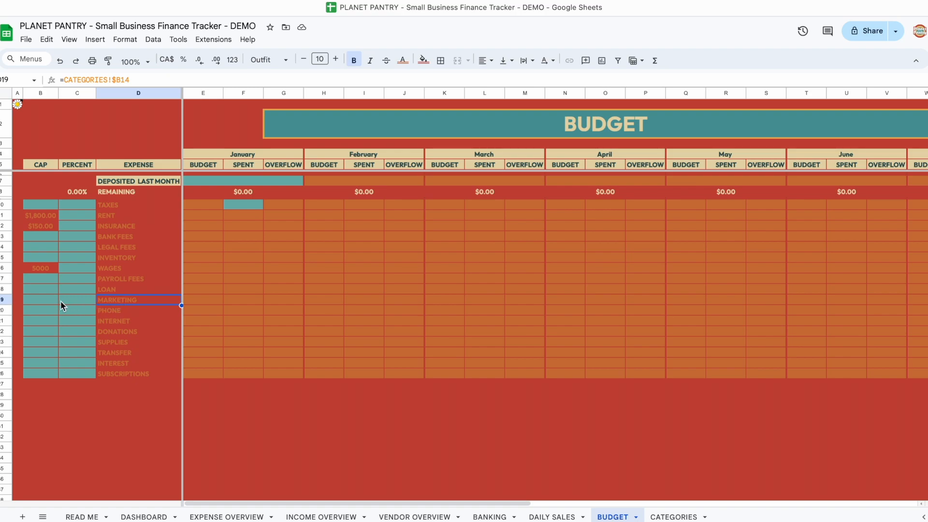
click(45, 300)
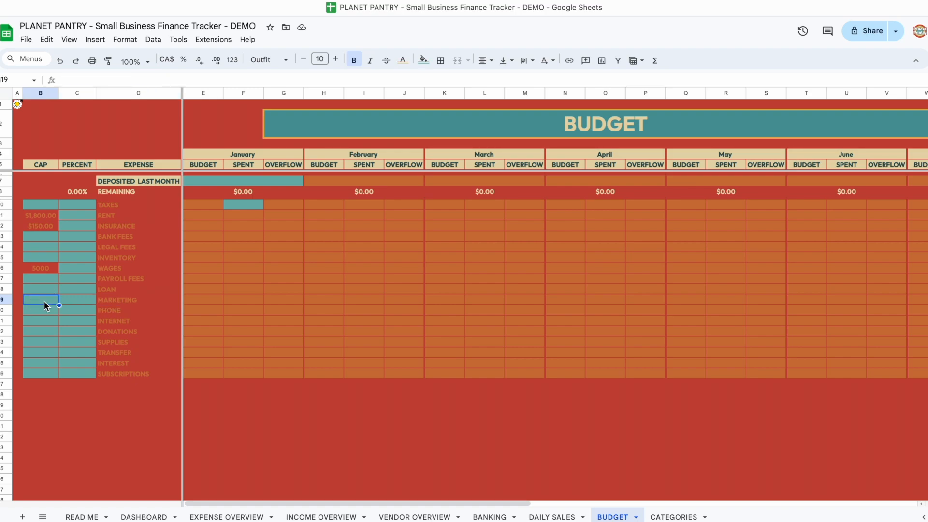
text(200)
click(48, 348)
click(42, 372)
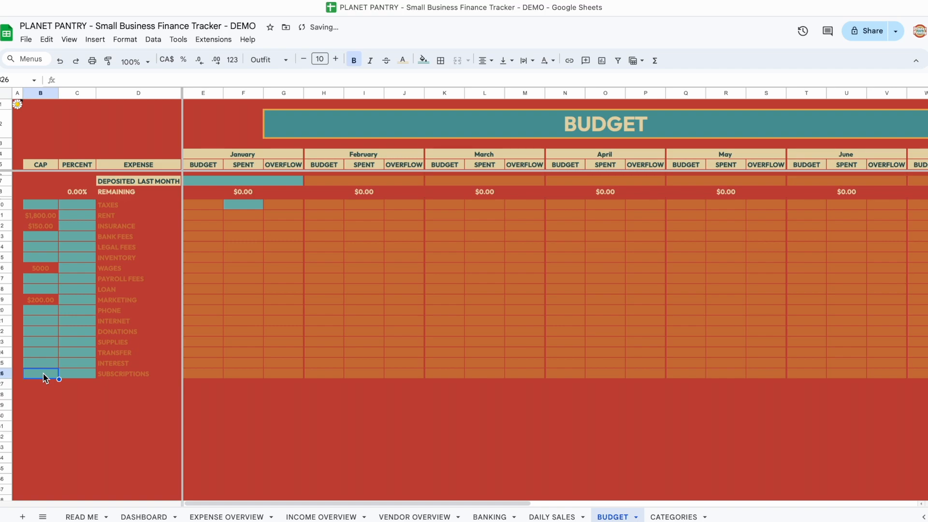
- Set the cap for subscriptions to 300
text(300)
click(75, 347)
- Read the Budget sheet's setup note on caps and percentages, and set the percentage for taxes to 12.5%
click(18, 104)
scroll(62, 140, down, 5)
scroll(62, 140, down, 6)
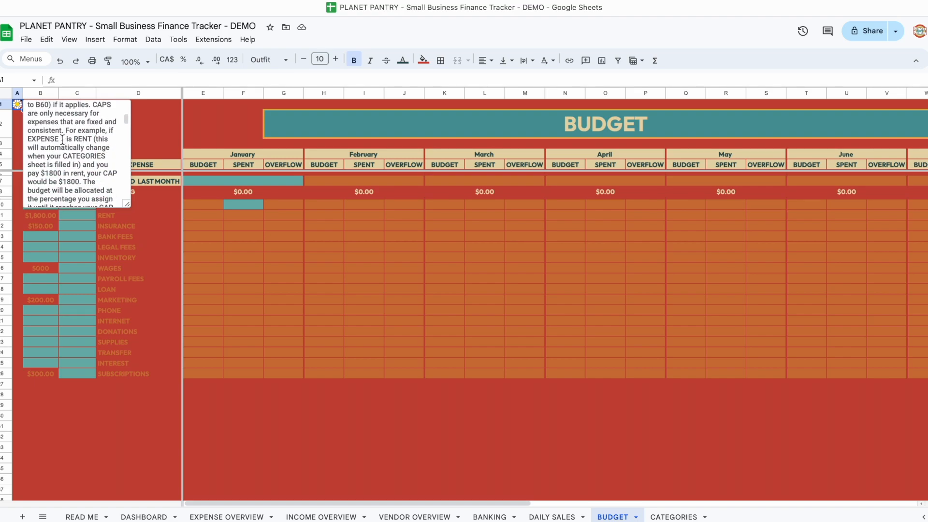
scroll(62, 140, down, 3)
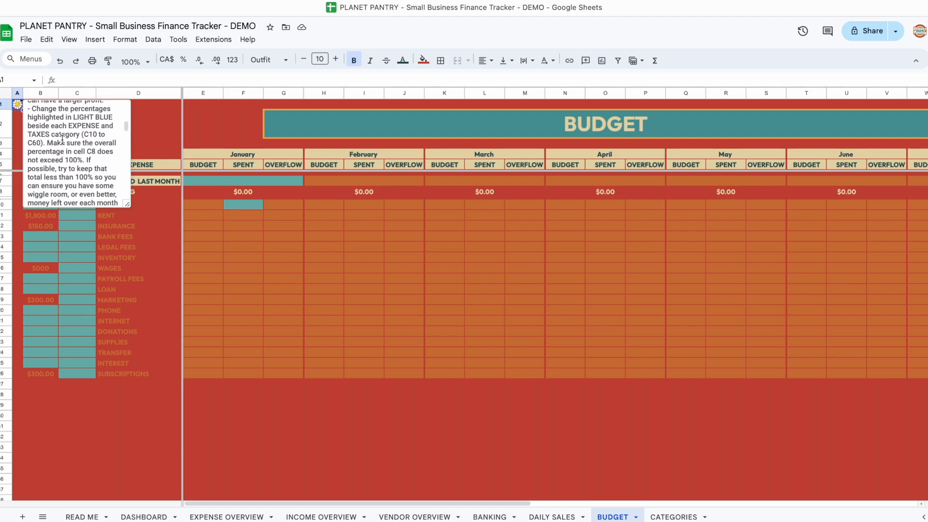
click(77, 205)
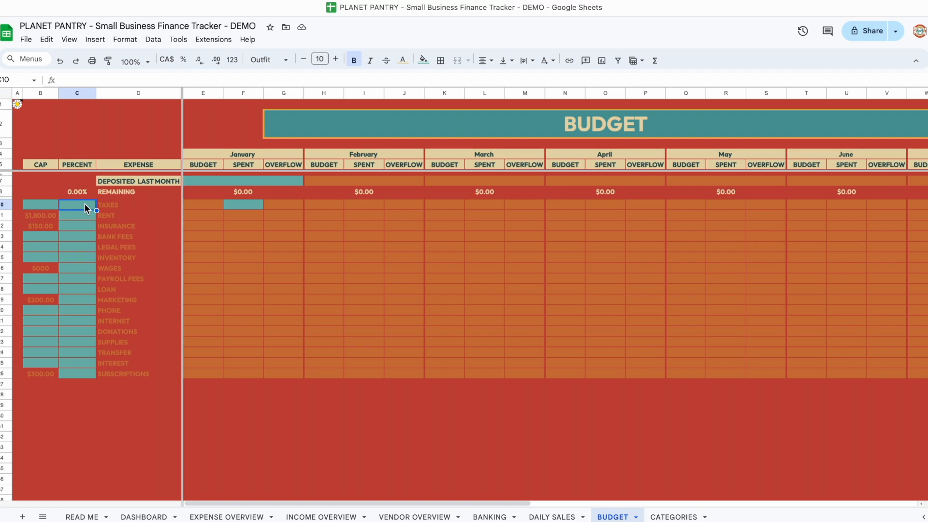
text(12.5%)
key(Return)
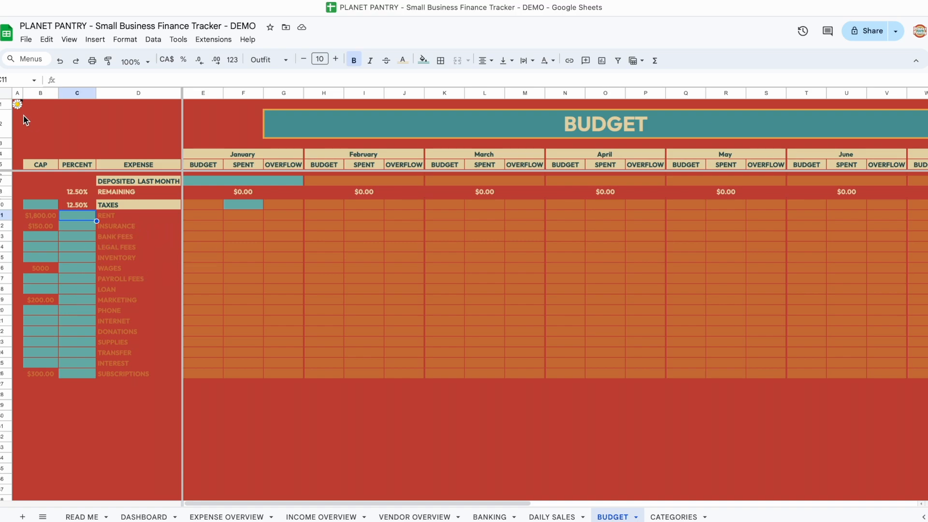
- Consult the setup note on last month's deposits and enter 22647.84 as January's deposited-last-month amount
click(17, 104)
scroll(78, 178, down, 5)
scroll(79, 178, down, 2)
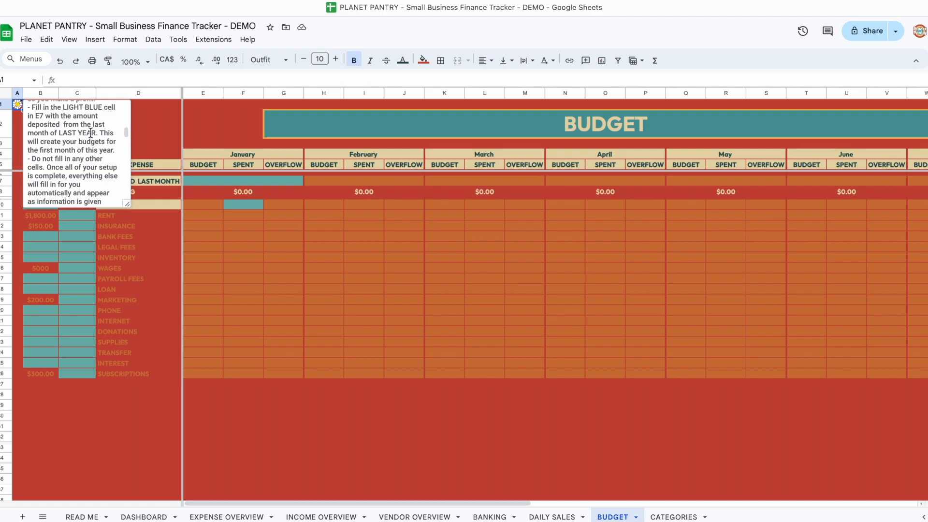
click(242, 181)
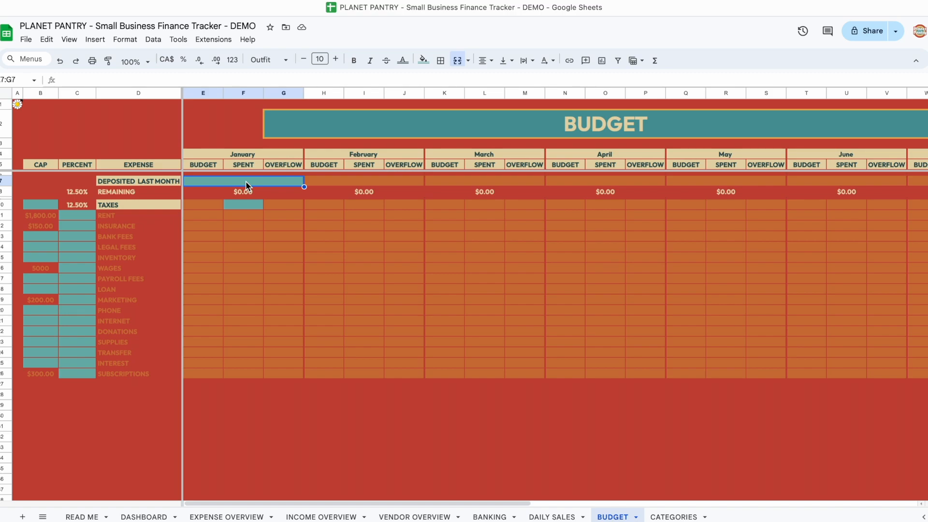
text(22)
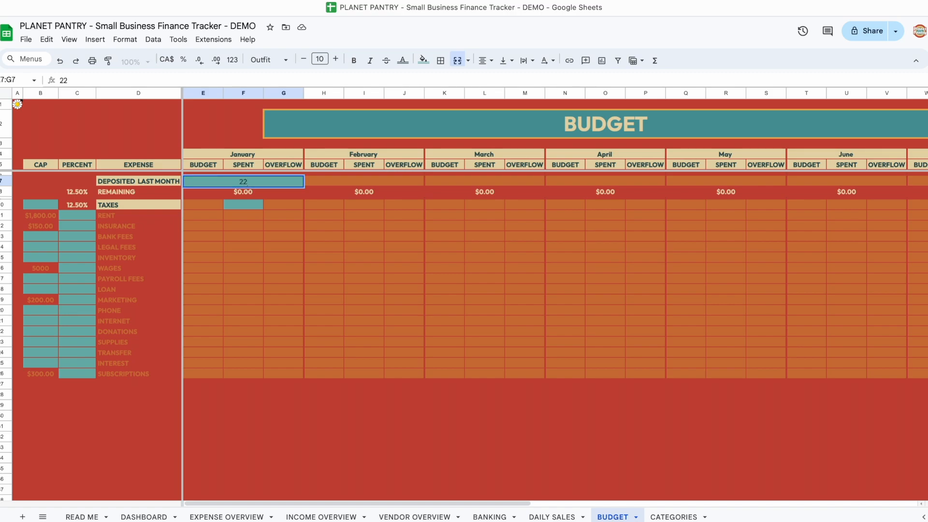
text(647.84)
click(249, 218)
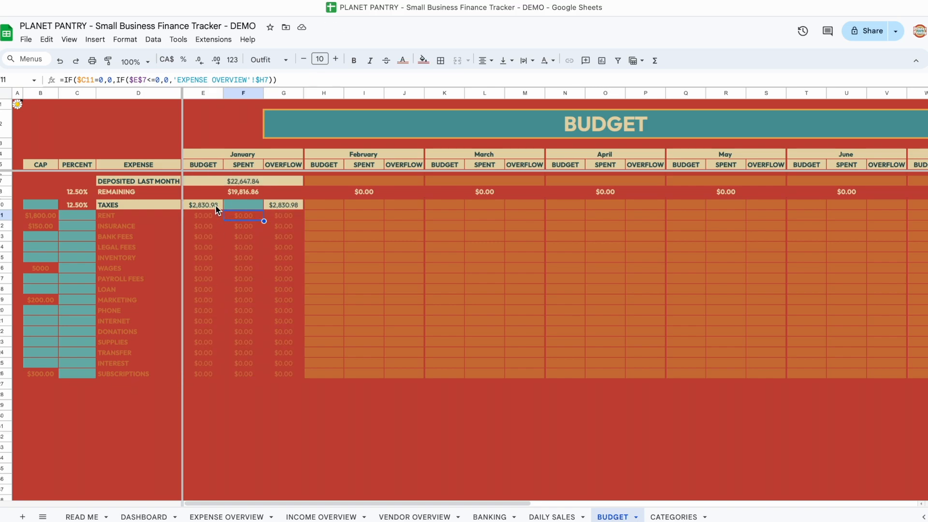
- Check January's remaining amount and tax budget, and enter 2830.98 as the January amount spent on taxes
click(251, 193)
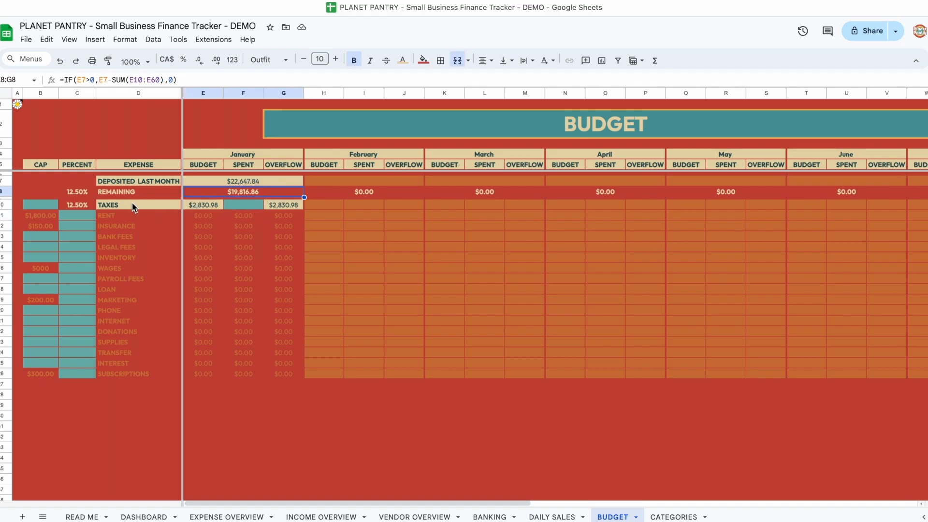
click(212, 207)
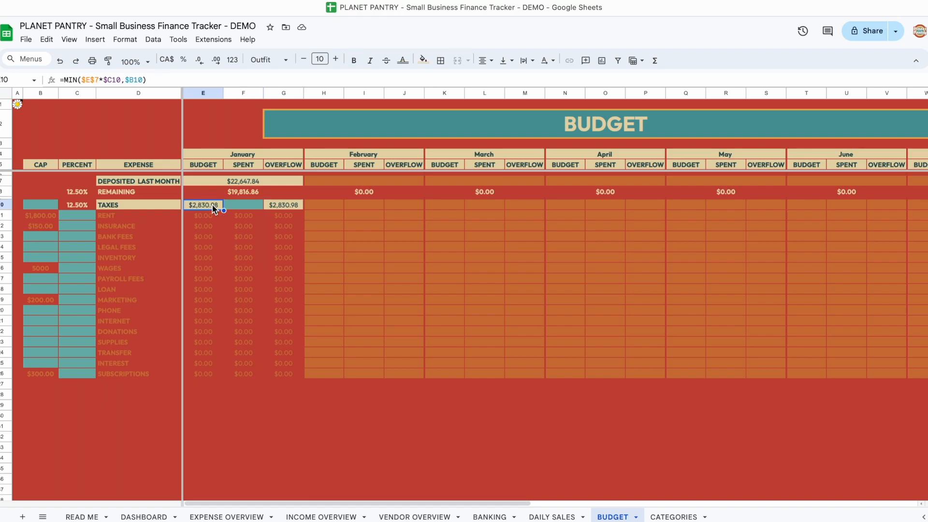
click(241, 207)
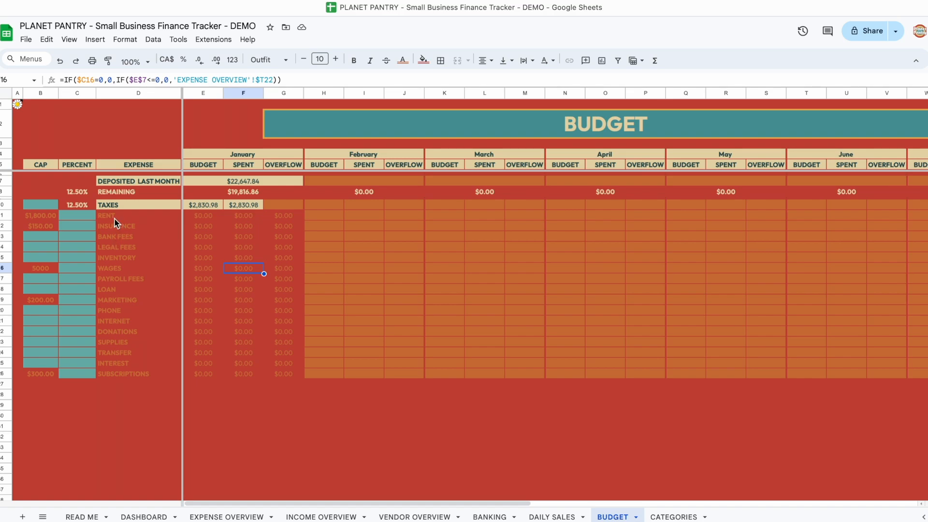
- Set the percentage for rent to 20%
click(88, 215)
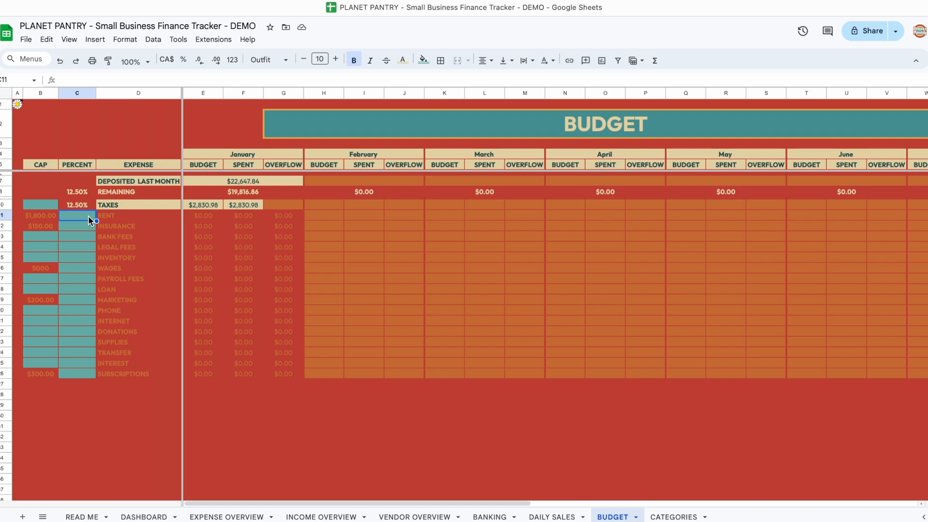
text(20%)
click(141, 227)
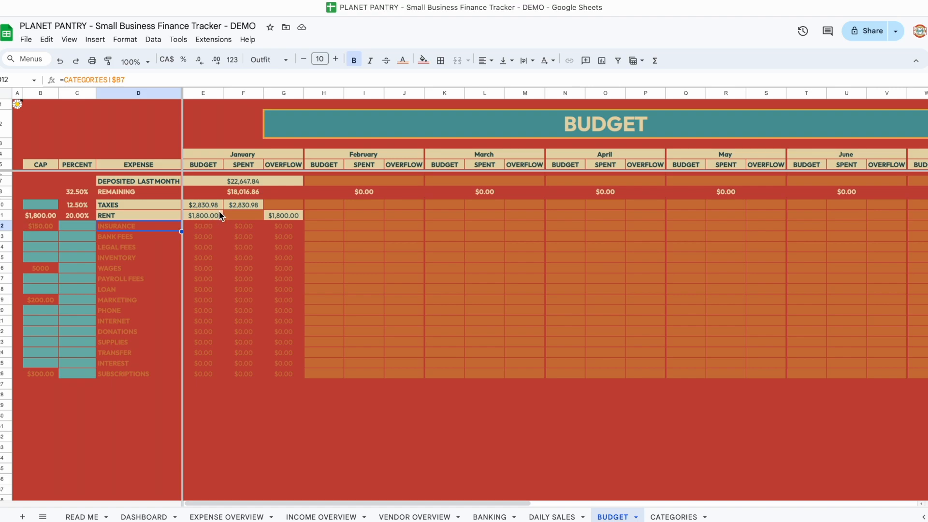
- Set the percentages for insurance to 4%, bank fees to 1% and legal fees to 5%
key(Left)
text(4)
key(Return)
text(1)
key(Return)
text(5)
key(Return)
- Set the percentages for inventory to 25%, wages to 25%, payroll fees to 3% and loan to 6%
text(25)
key(Return)
text(25)
key(Return)
text(3)
key(Return)
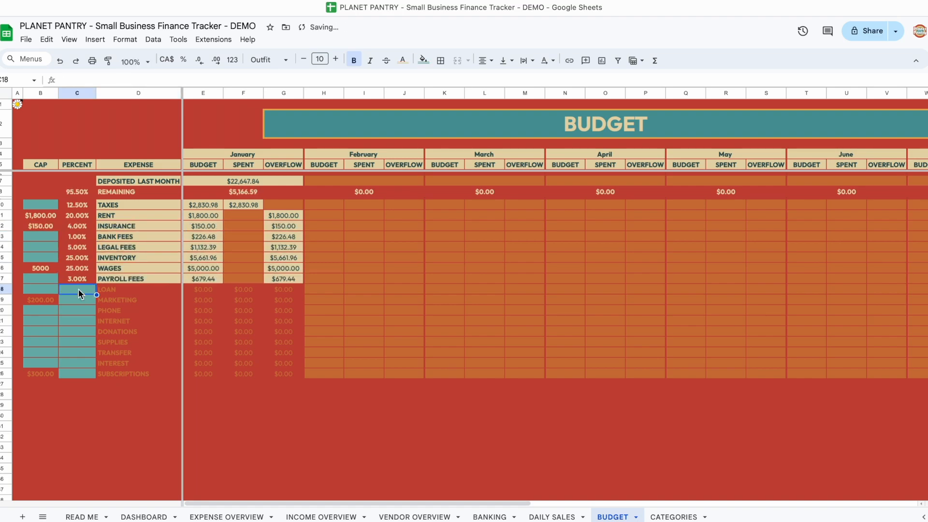
text(6)
key(Return)
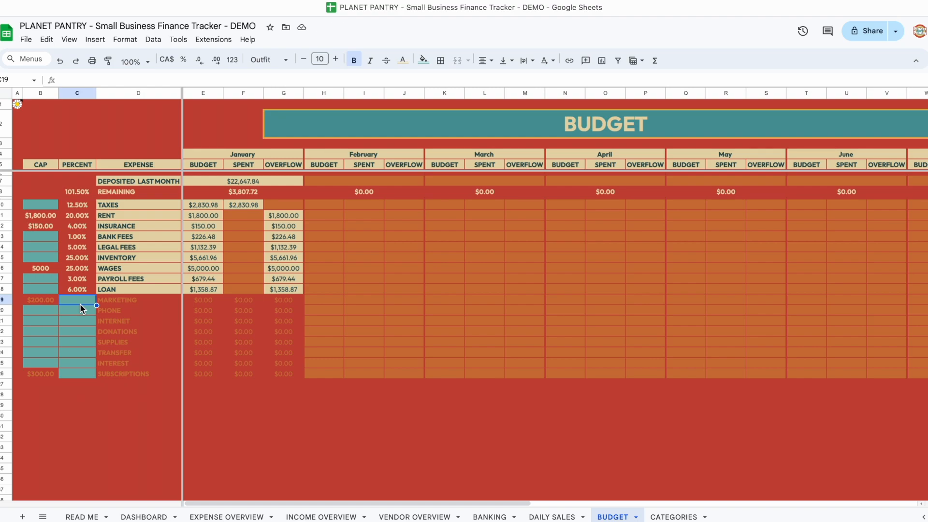
- Check the total percentage in C8 and lower the percentage for rent to 10%
click(87, 192)
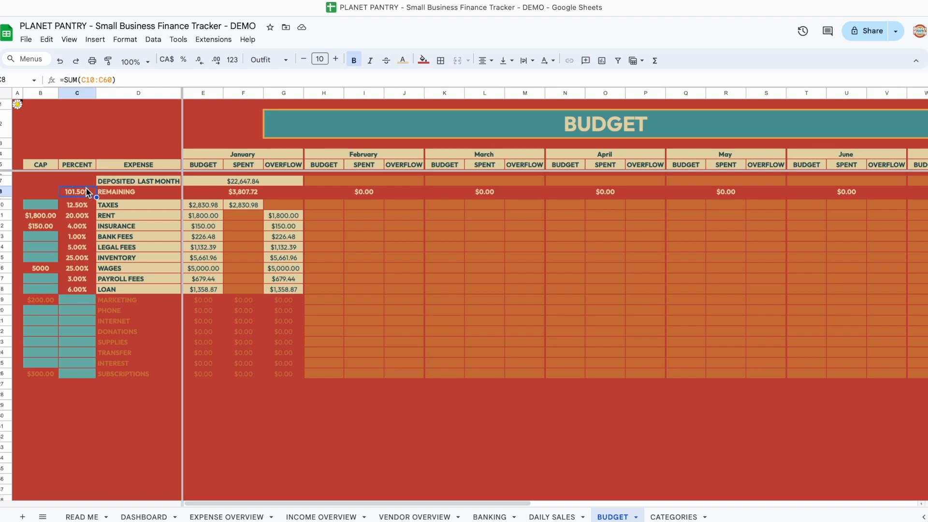
click(83, 217)
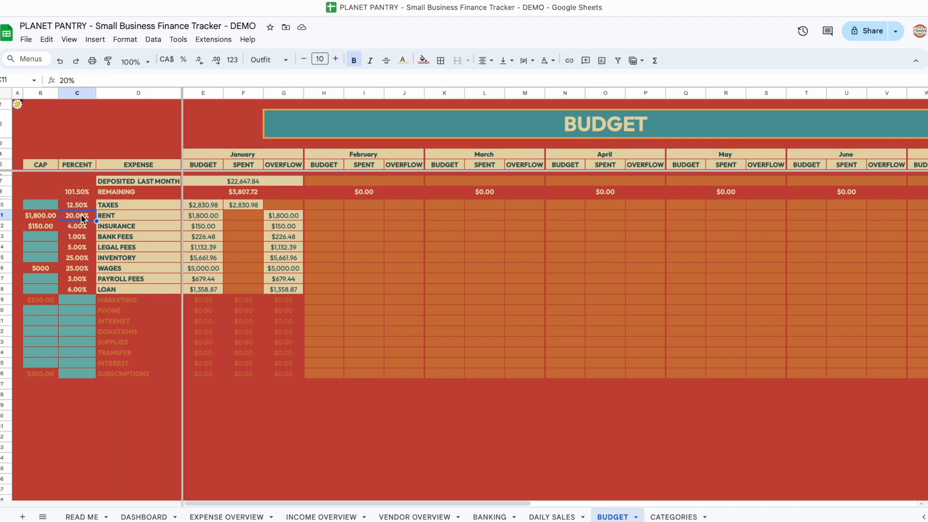
text(10)
key(Return)
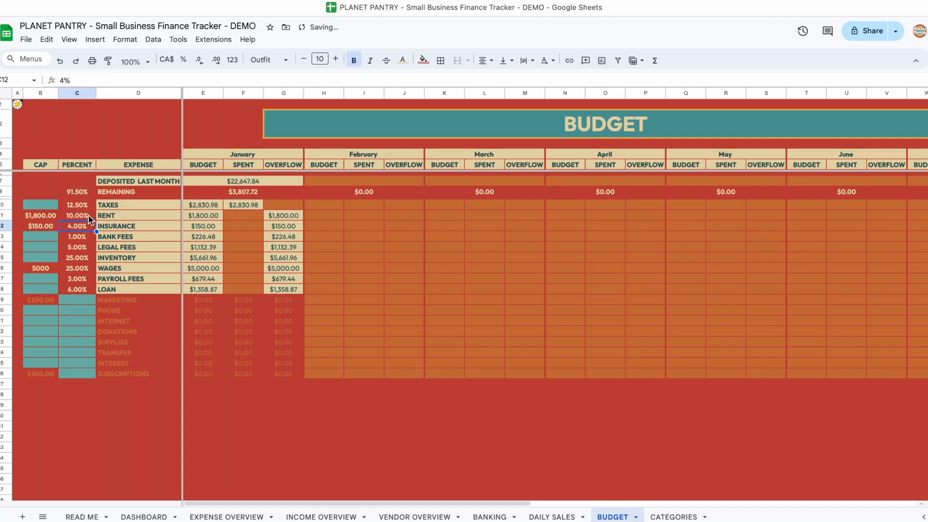
click(93, 192)
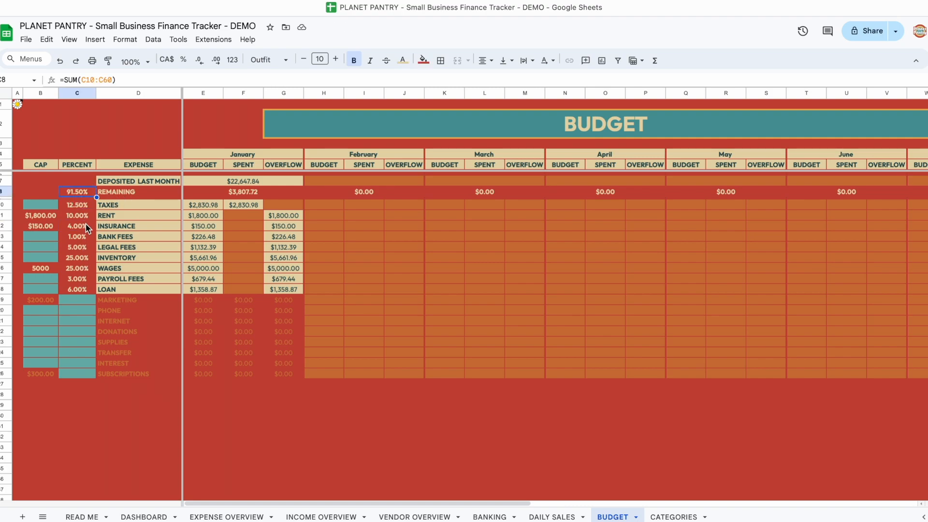
- Set the percentage for marketing to 2%
click(82, 302)
text(2%)
click(80, 315)
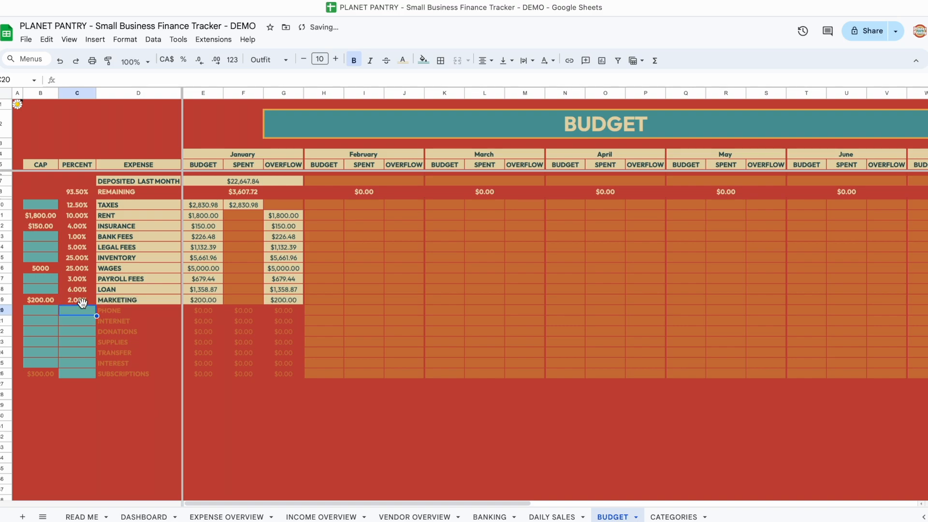
- Set the cap for phone to 80 and for internet to 120
click(42, 308)
text(80)
click(45, 324)
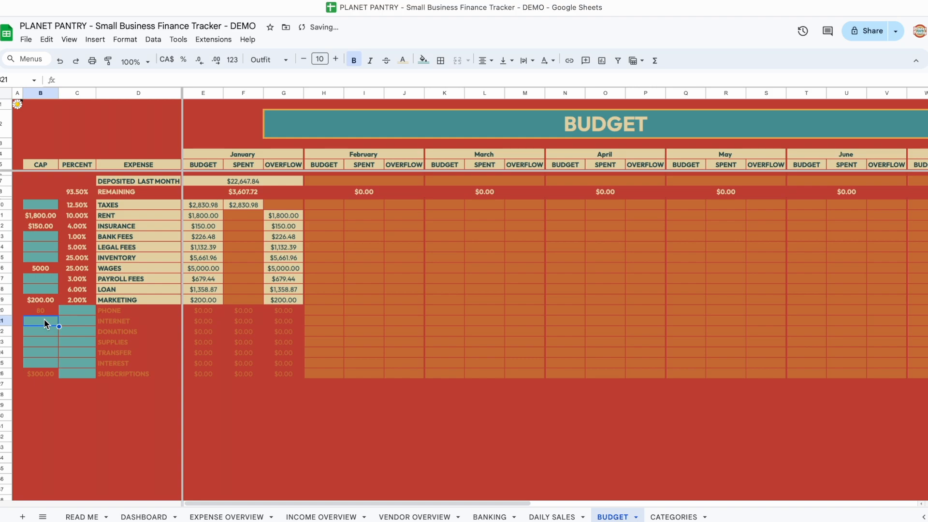
text(120)
- Set the percentages for phone, internet, donations and supplies to 1% each
click(80, 311)
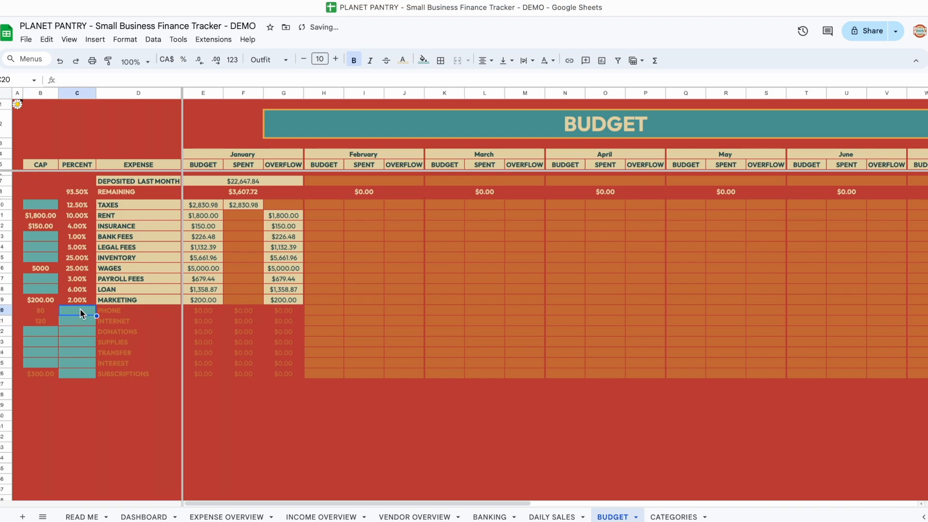
text(1)
click(82, 323)
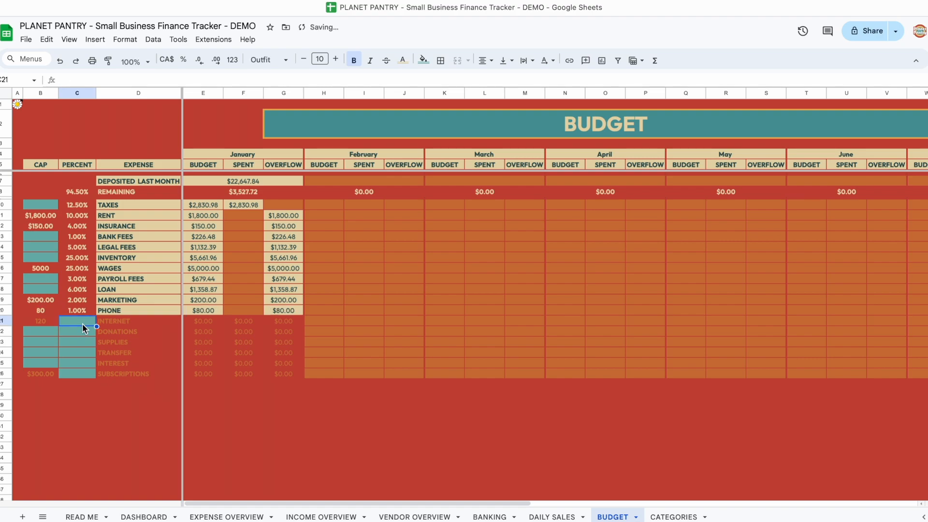
text(1)
click(81, 332)
text(1)
click(79, 342)
text(1)
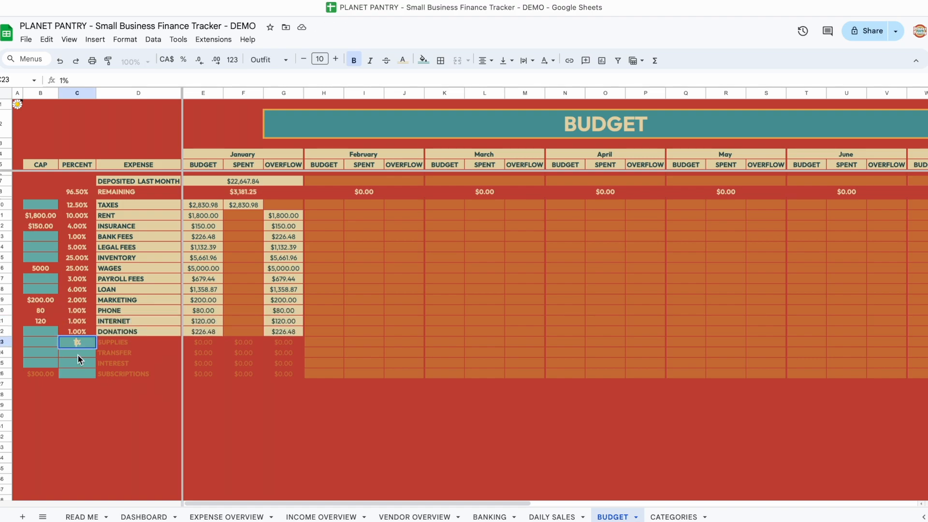
- Set the percentages for transfer and interest to 0%
click(78, 355)
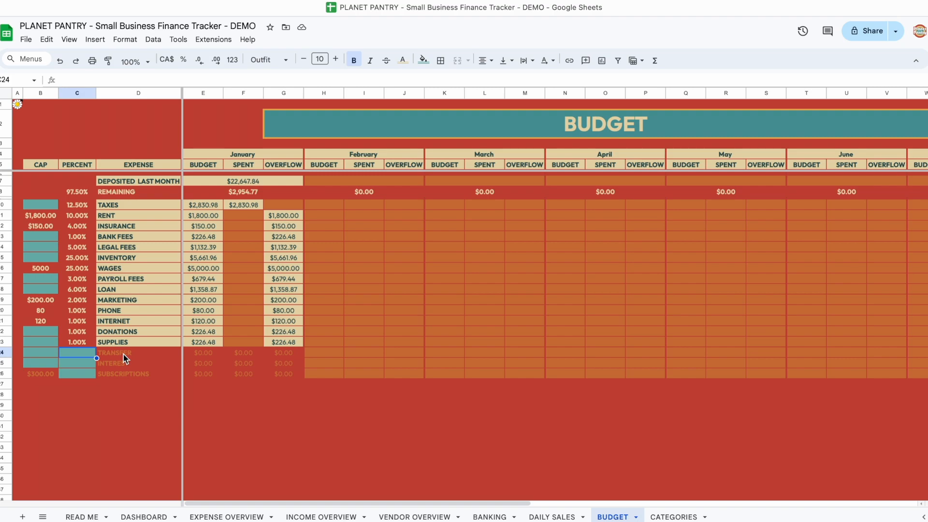
text(0)
click(83, 361)
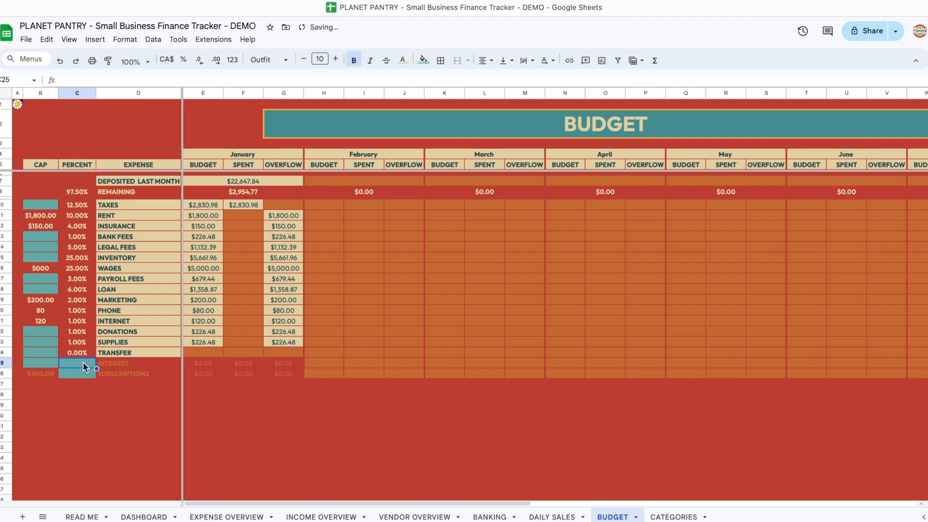
text(0)
key(Return)
click(125, 356)
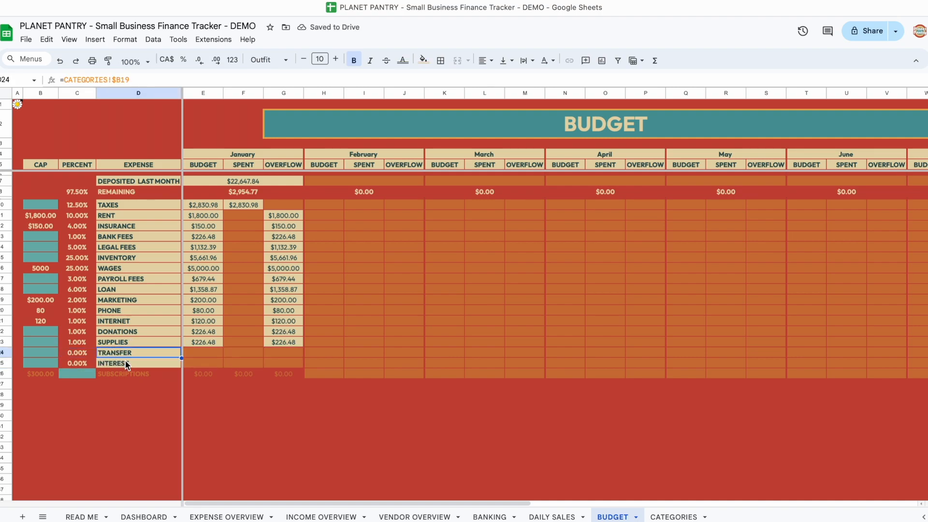
click(124, 360)
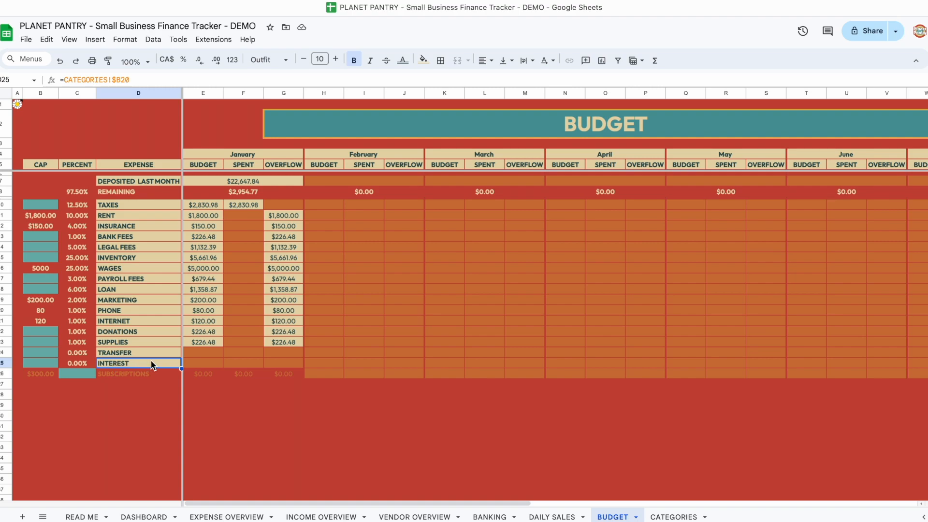
- Set the percentage for subscriptions to 2%
click(75, 362)
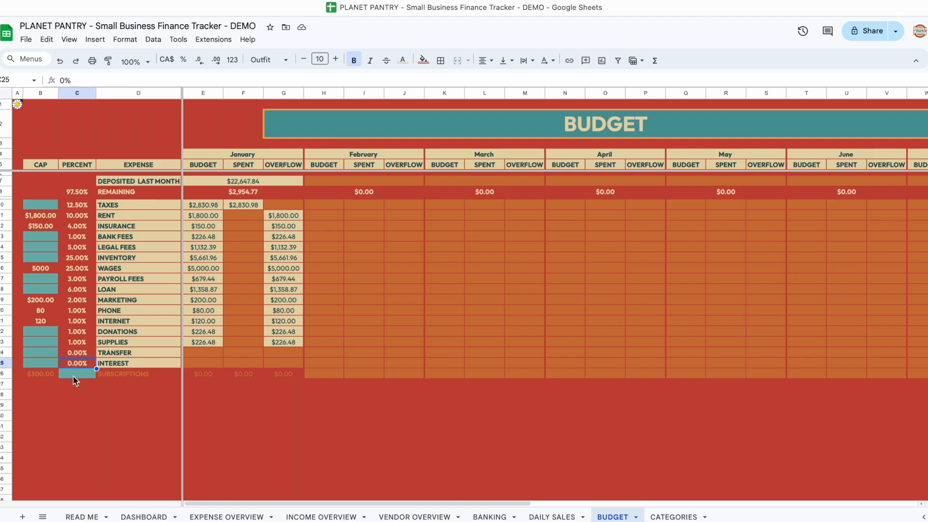
click(81, 376)
text(1)
click(123, 342)
click(73, 376)
text(2)
click(113, 356)
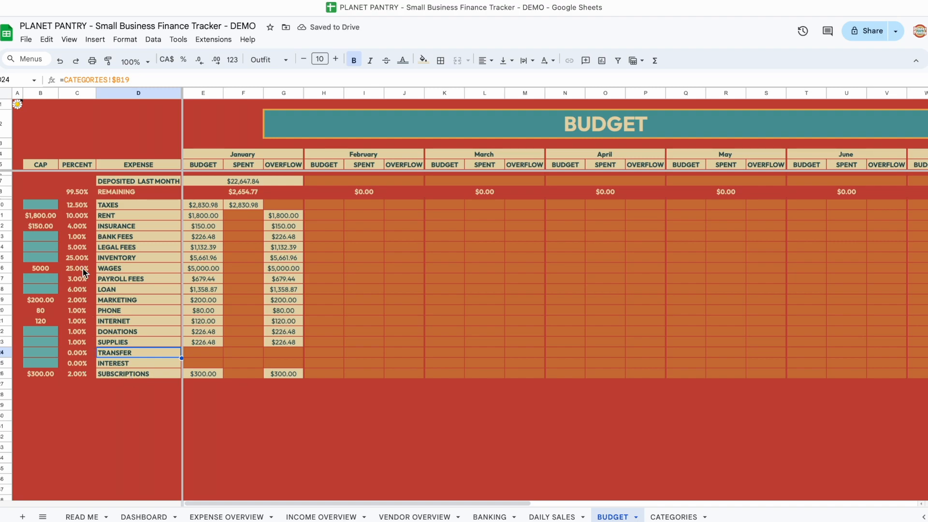
- Check the total percentage, January's remaining amount, the taxes spent and January's budget total at the end of the sheet
click(85, 196)
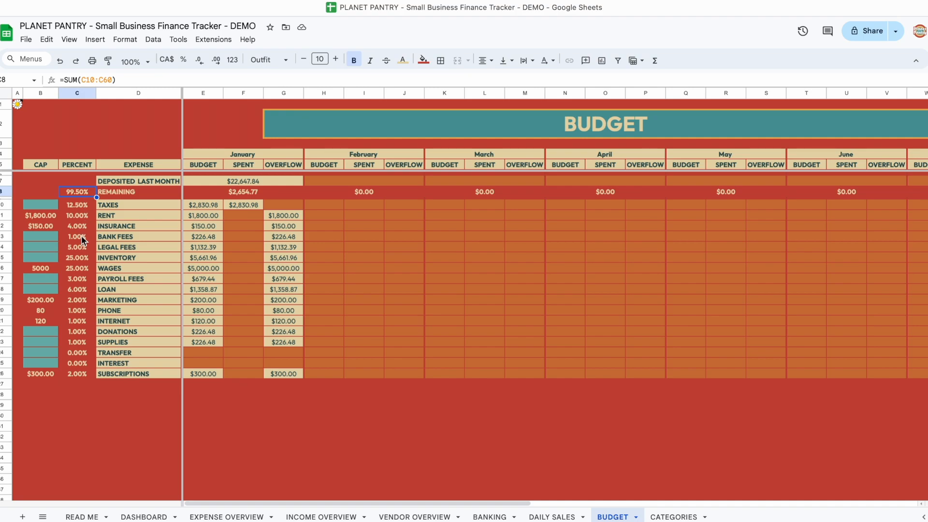
click(282, 191)
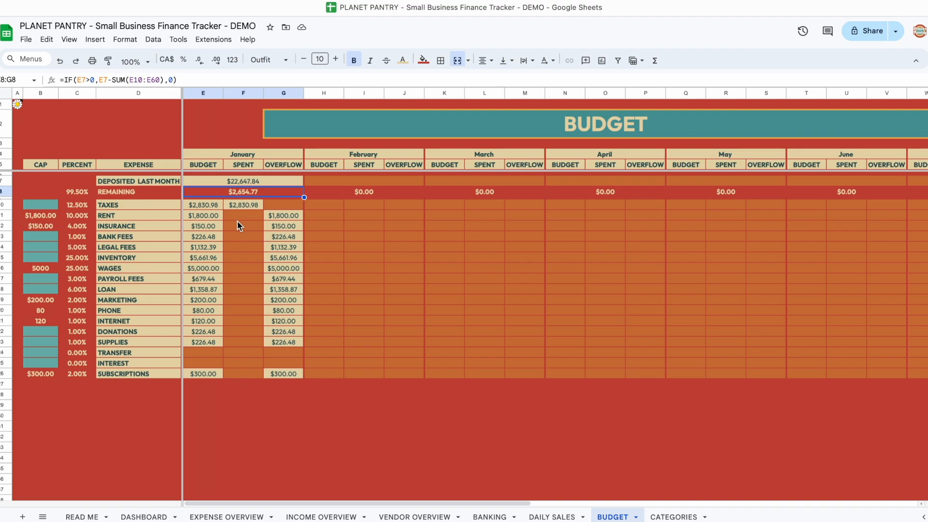
click(254, 206)
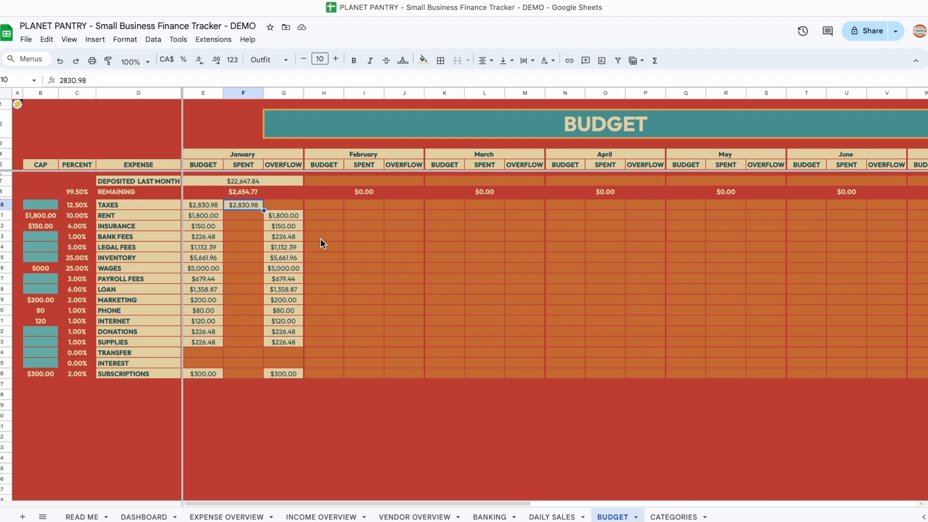
scroll(321, 242, down, 5)
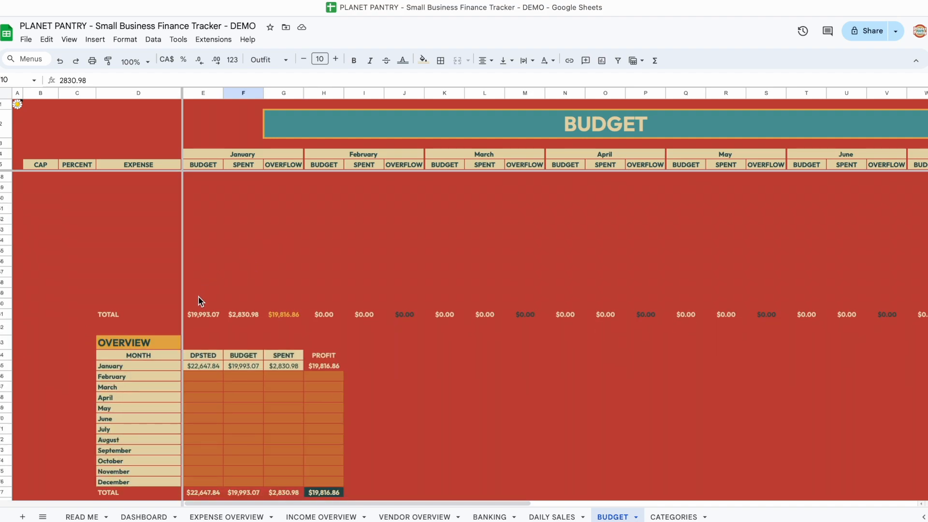
click(211, 316)
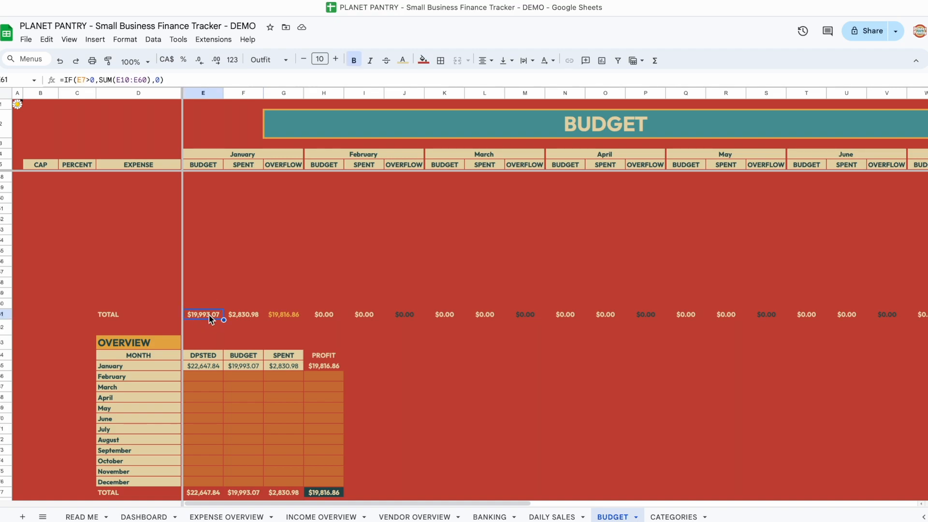
- Check January's spent and overflow totals and the yearly budgeted, spent and profit totals
click(252, 320)
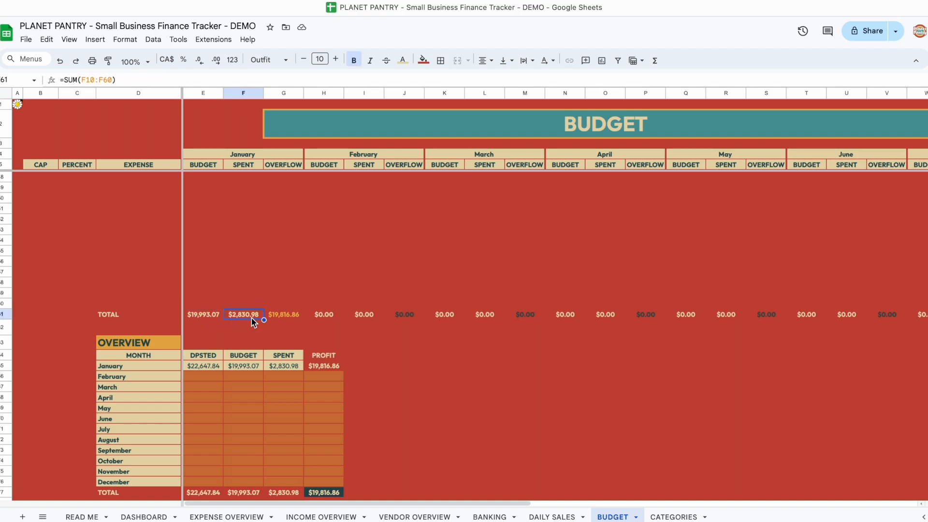
click(281, 321)
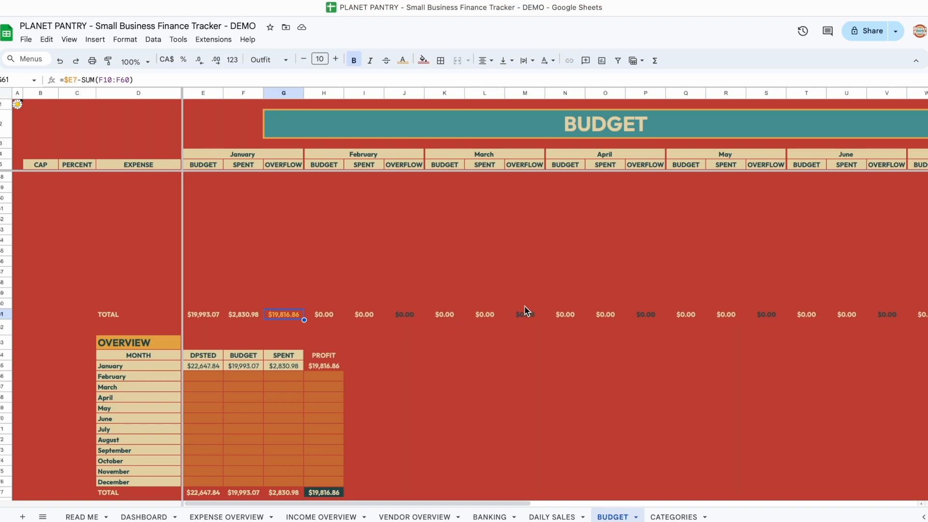
scroll(523, 305, right, 10)
scroll(524, 306, up, 3)
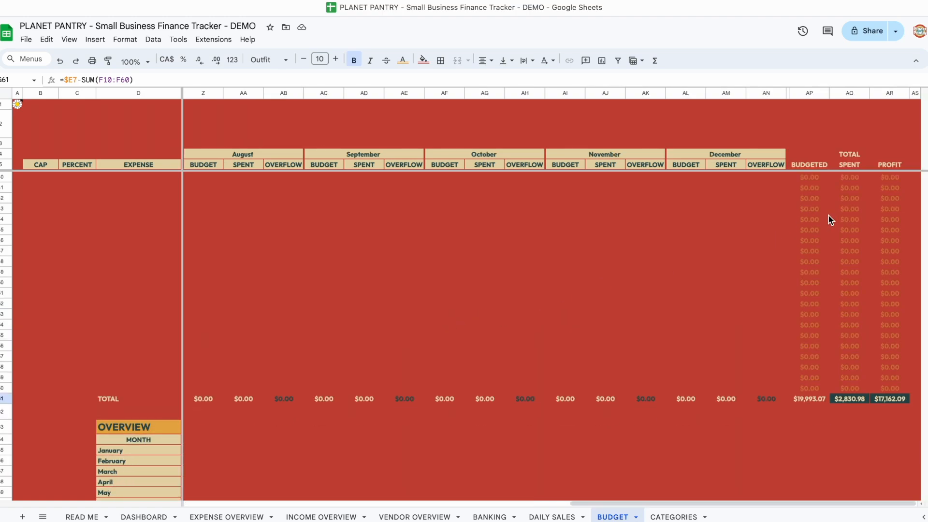
scroll(830, 220, down, 2)
scroll(830, 219, up, 5)
scroll(830, 220, down, 5)
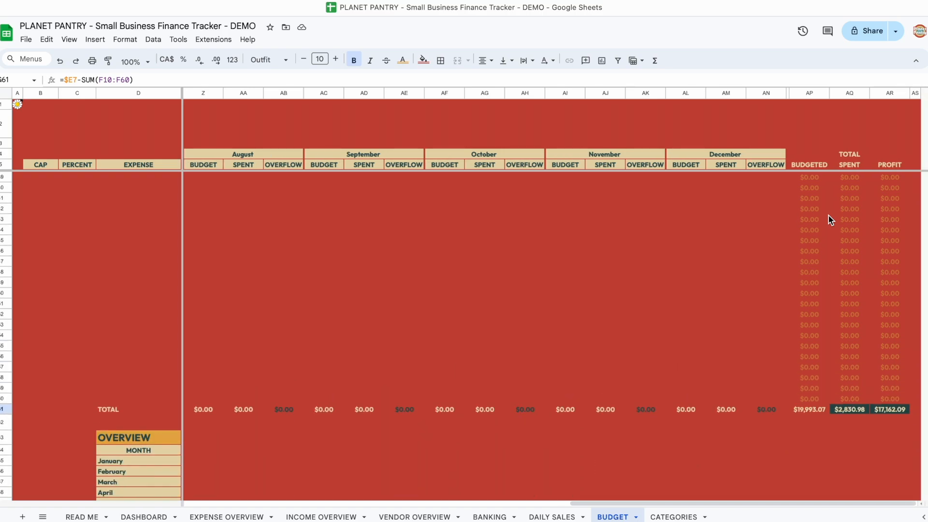
- Review the Overview table's total row, from the deposited total through the profit total
scroll(830, 220, left, 10)
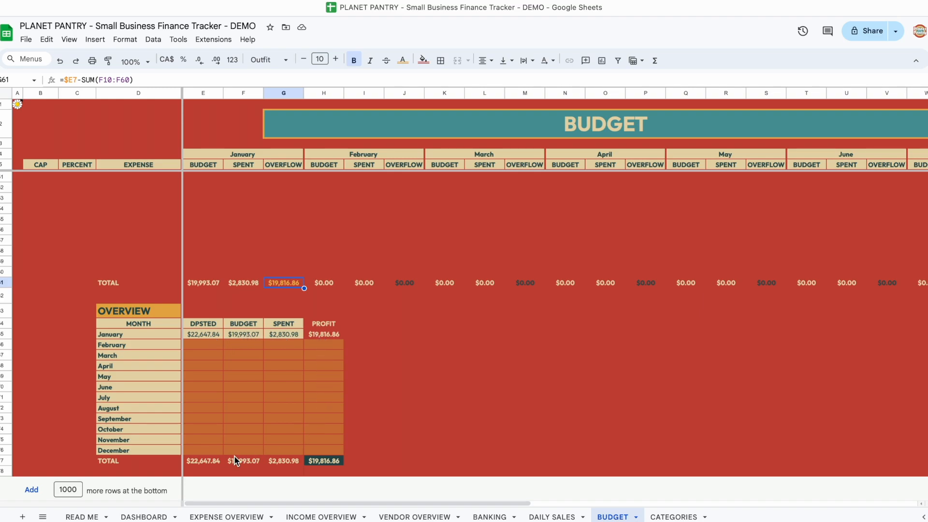
click(207, 459)
shift+click(320, 460)
click(379, 414)
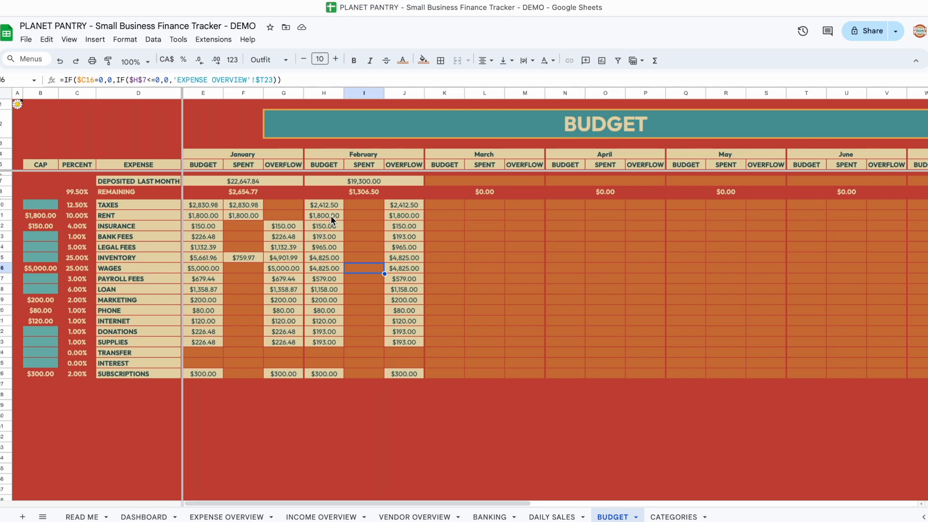
- Examine February's deposit from last month, its wages budget and its remaining amount
click(359, 238)
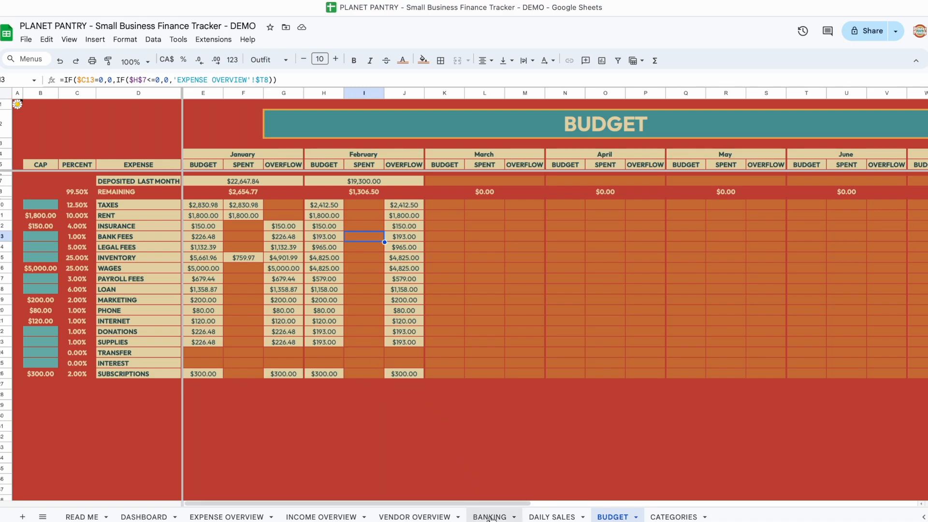
click(389, 181)
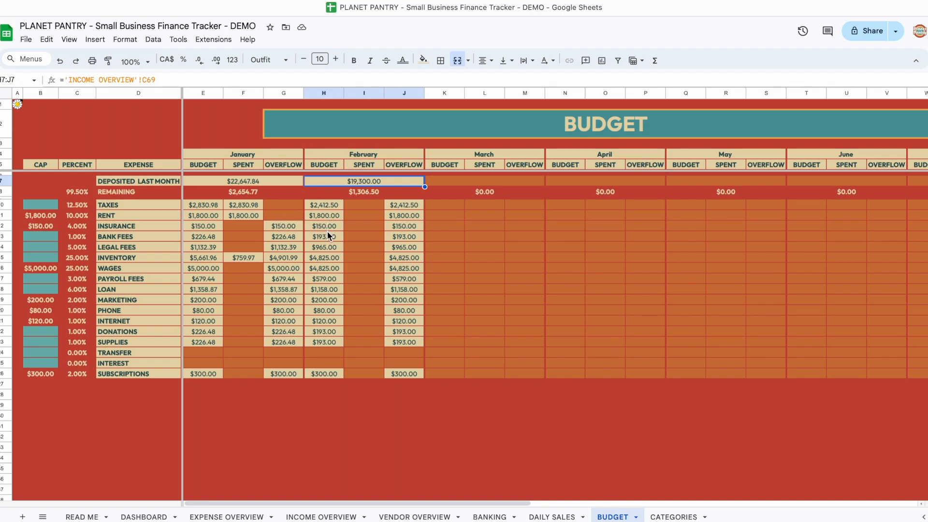
click(319, 272)
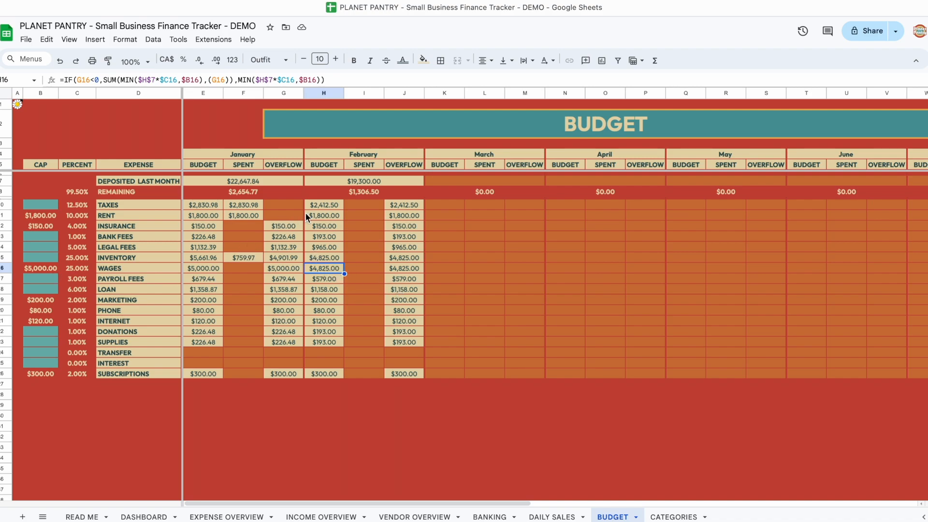
click(363, 192)
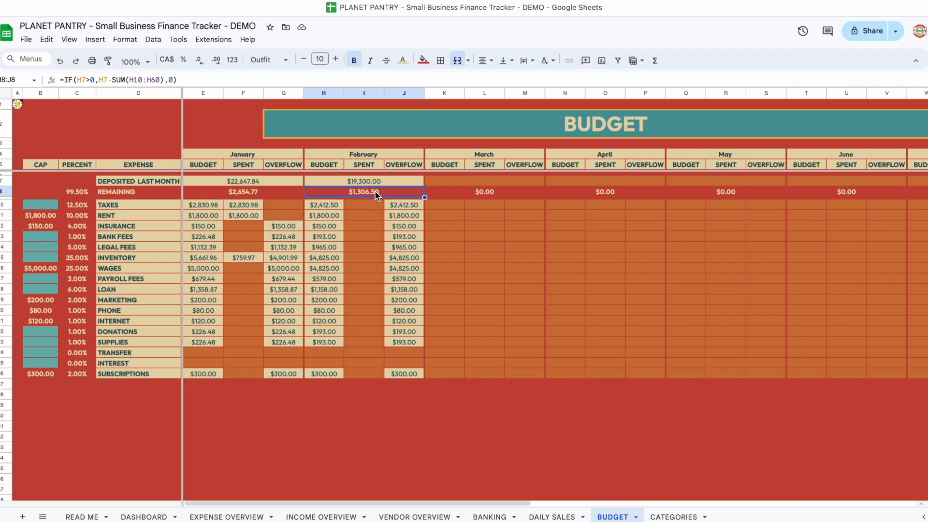
- Check January's spent and overflow amounts for rent and the amount spent on inventory
scroll(334, 243, down, 1)
scroll(335, 242, up, 1)
click(249, 216)
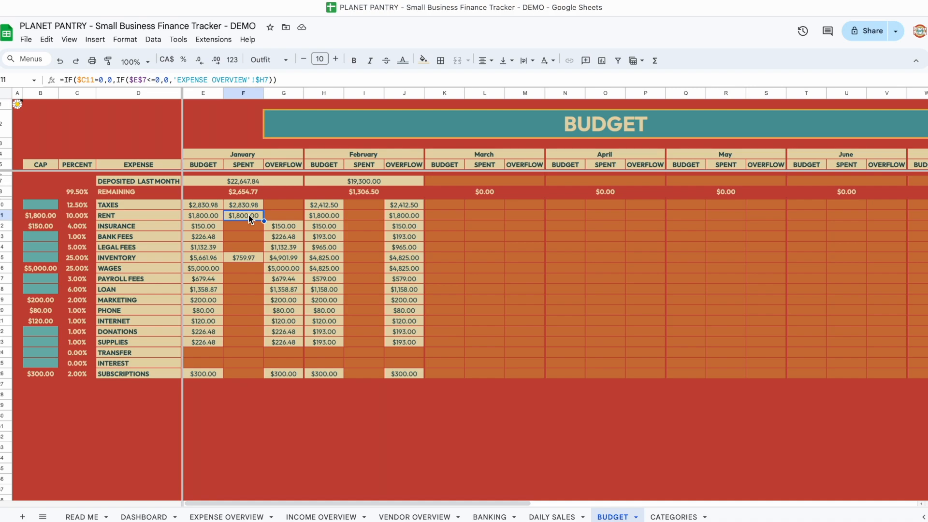
click(282, 216)
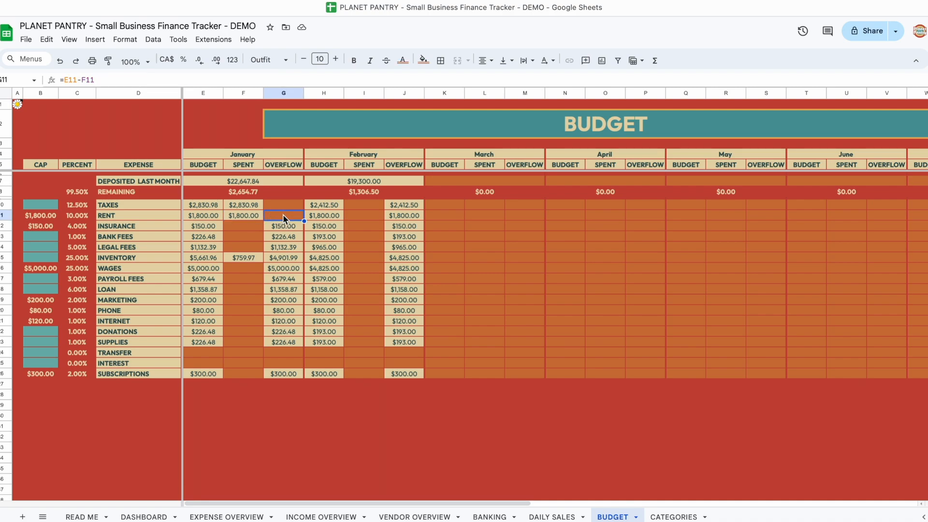
click(245, 257)
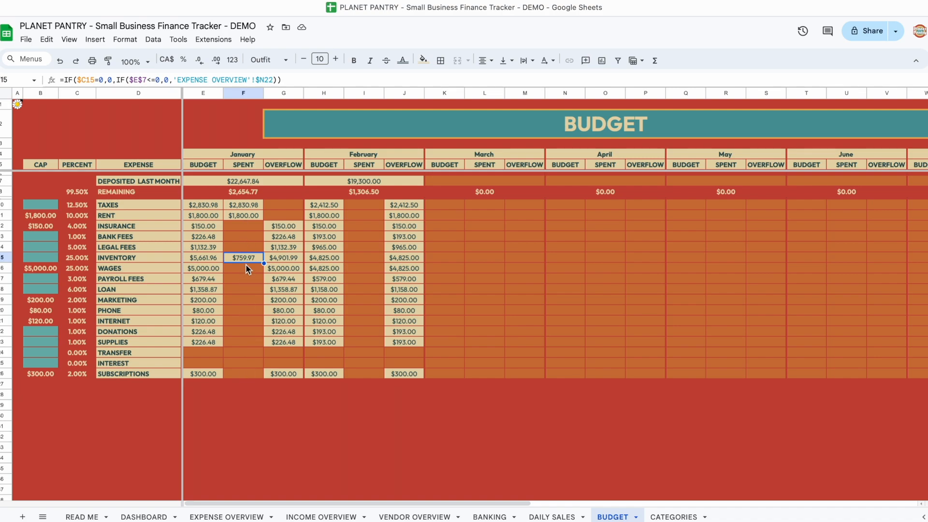
- Review January's updated budget, spent and overflow totals in the total row
scroll(245, 256, down, 6)
scroll(245, 252, down, 1)
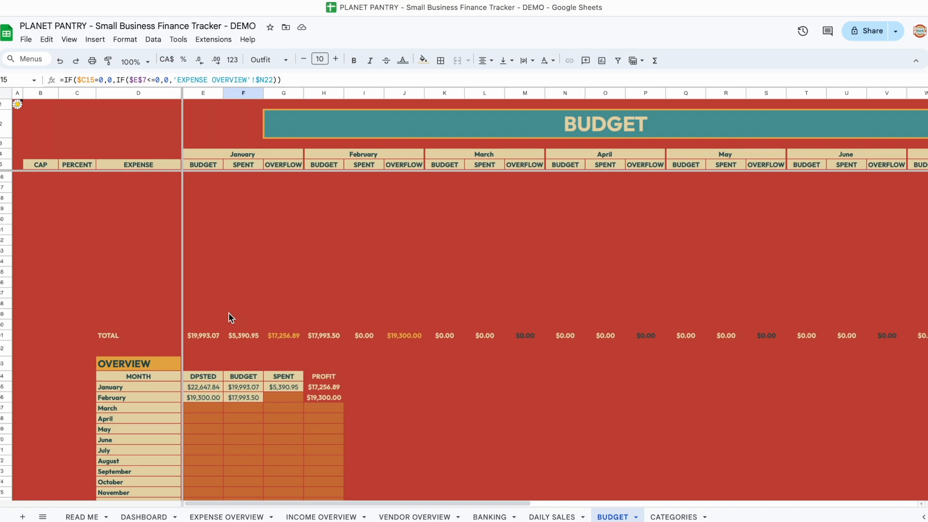
click(208, 337)
click(244, 337)
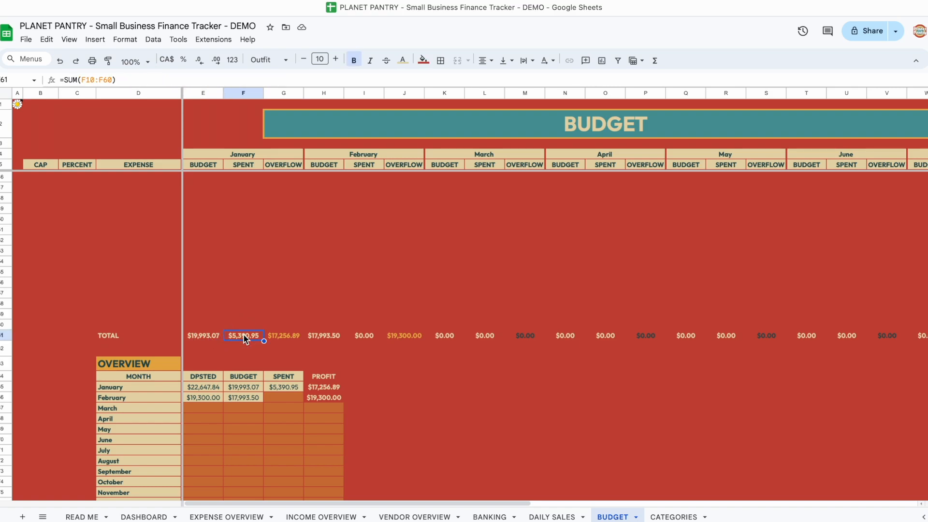
click(297, 338)
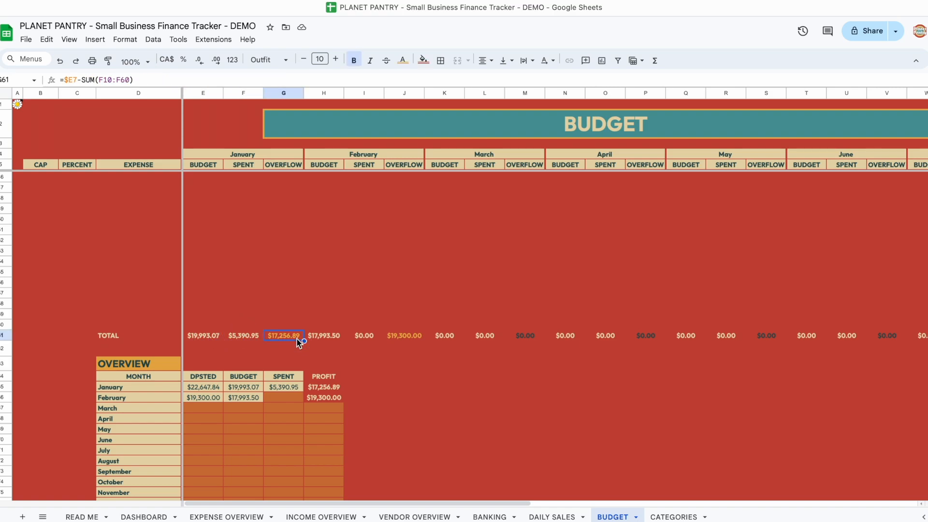